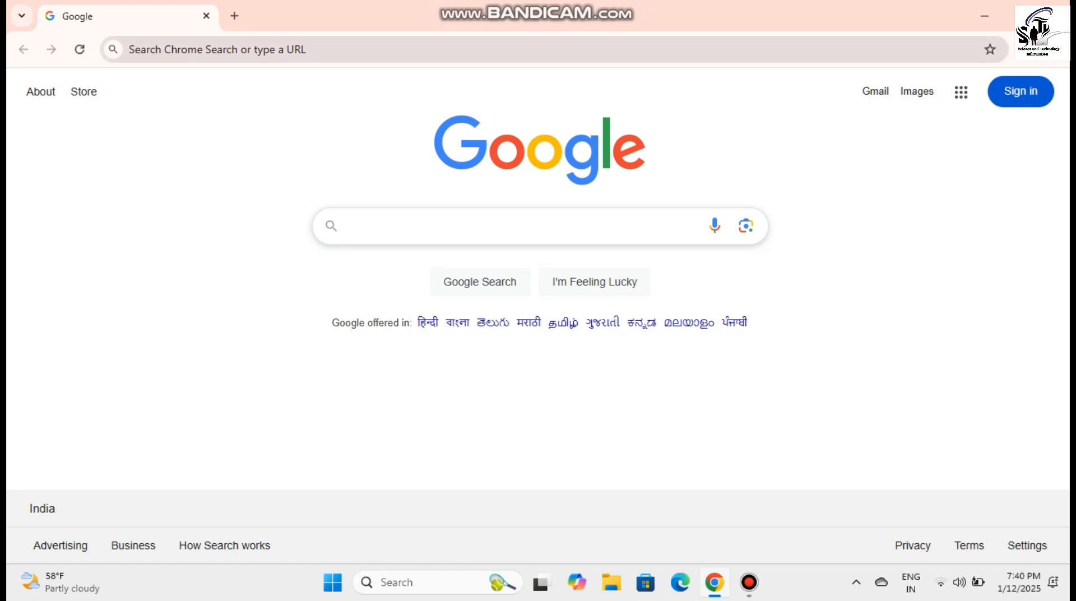
# Search Google for 'rrbmu' and open the Raj Rishi Bhartrihari Matsya University, Alwar homepage.
pyautogui.click(129, 49)
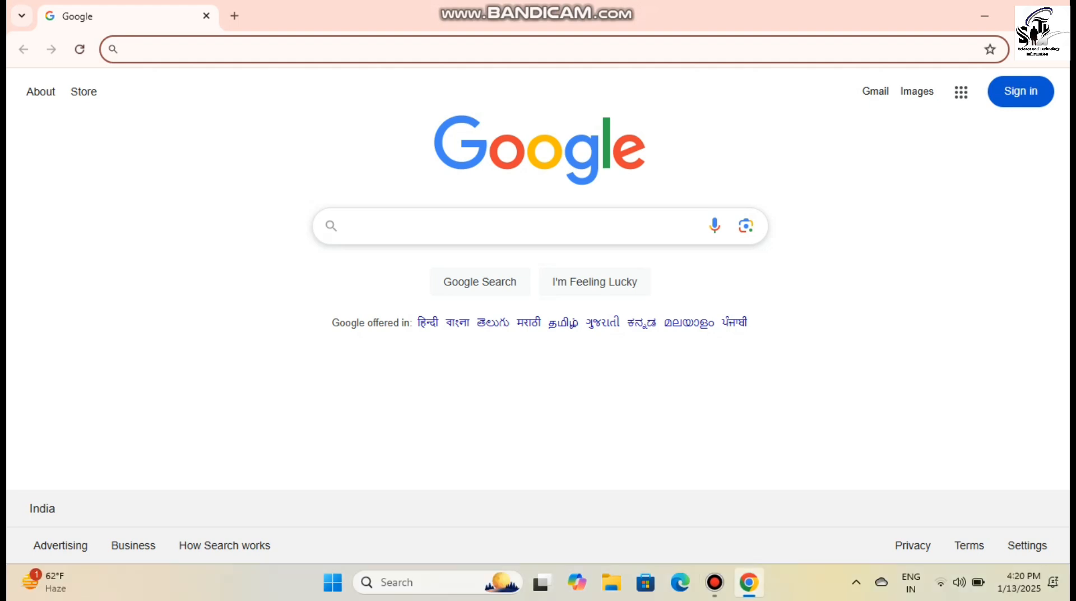
pyautogui.write('rrbmu')
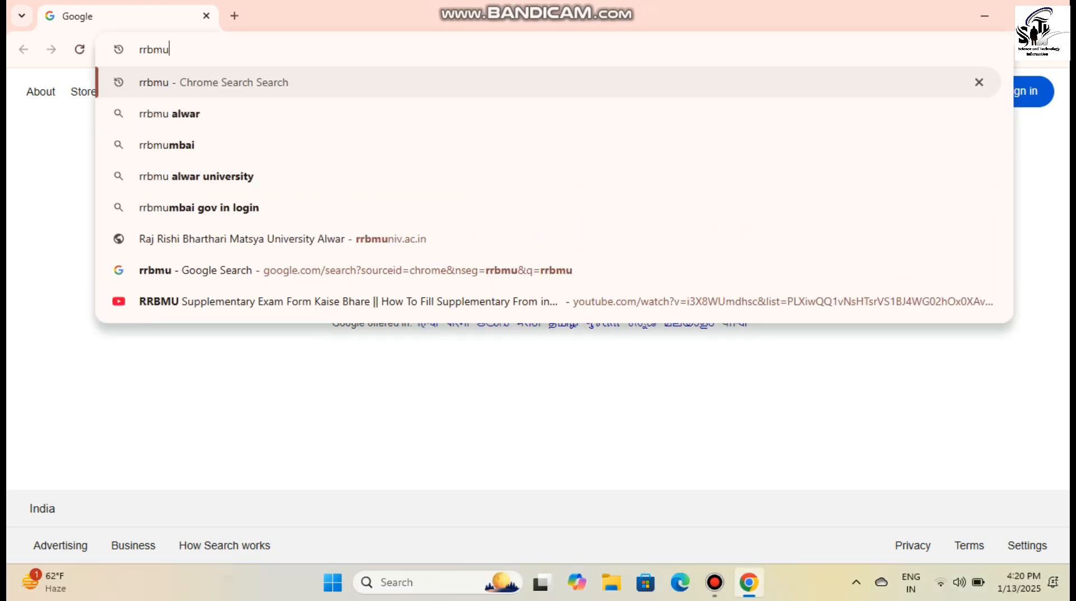
pyautogui.press('Return')
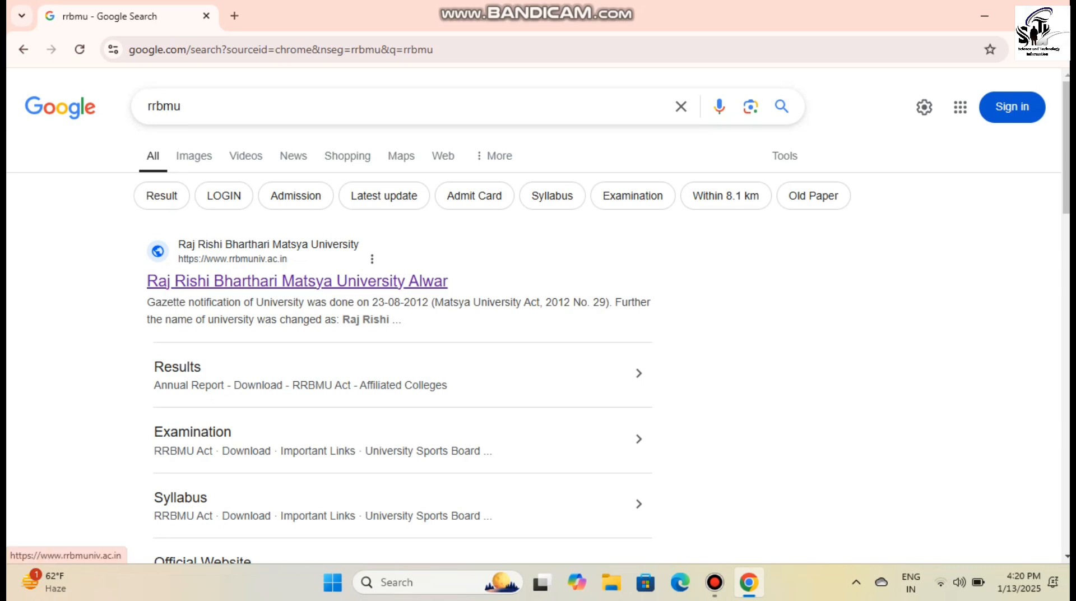
pyautogui.click(297, 281)
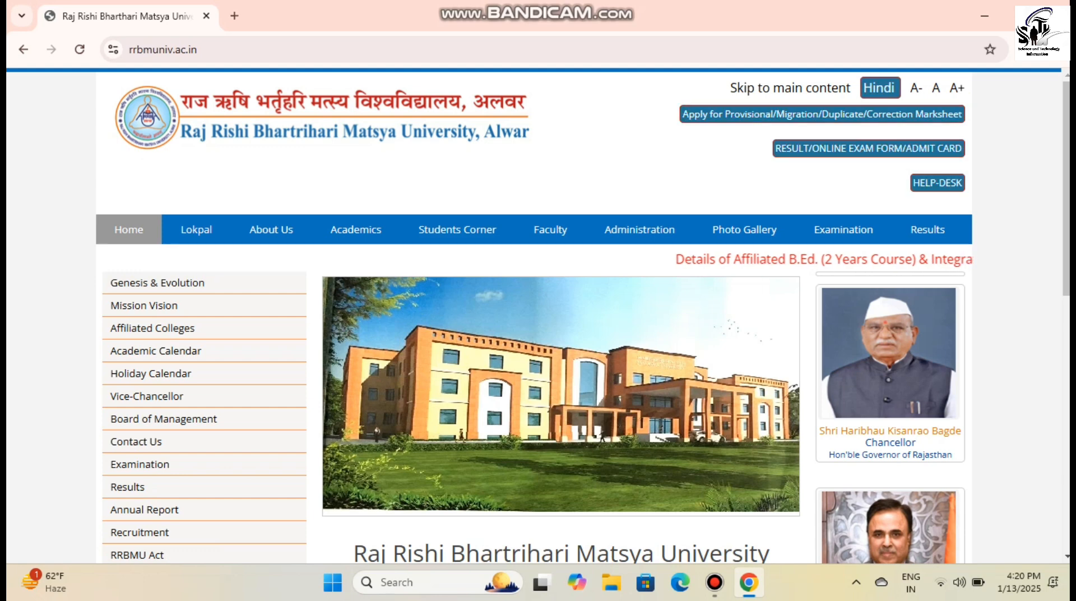
# Follow RESULT/ONLINE EXAM FORM/ADMIT CARD to the Student Panel on erp.univindia.org.
pyautogui.click(869, 148)
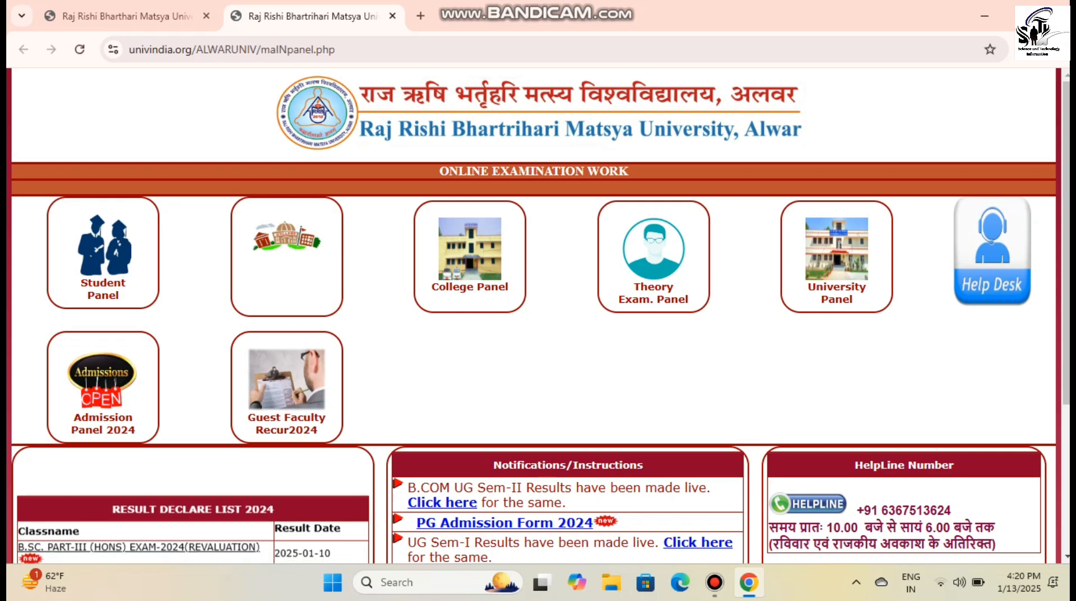
pyautogui.click(287, 247)
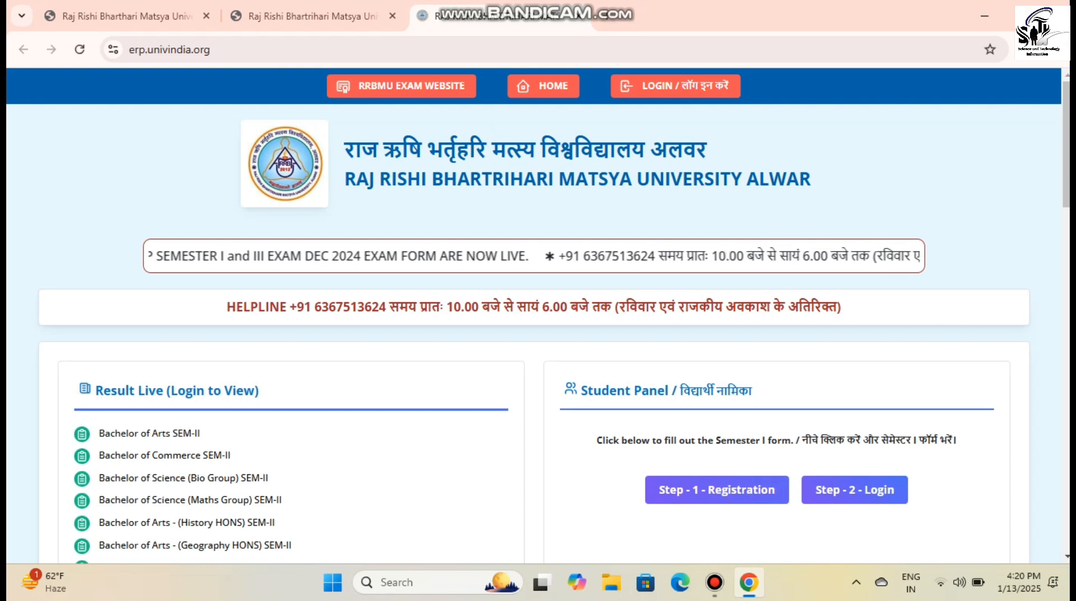
# Begin Step 1 Registration and choose the REGULAR student type.
pyautogui.click(717, 490)
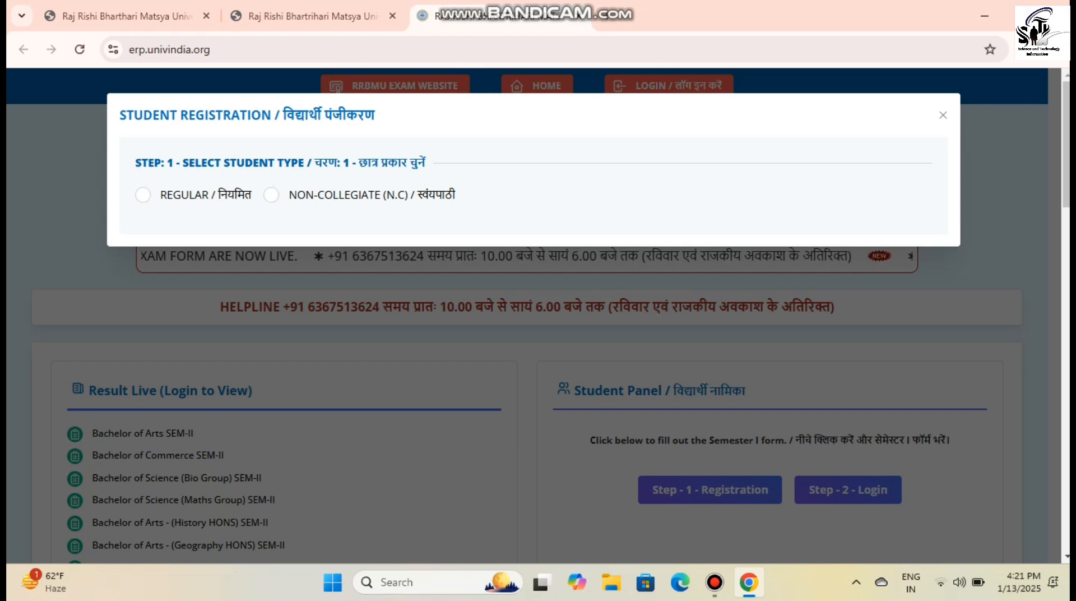
pyautogui.click(143, 195)
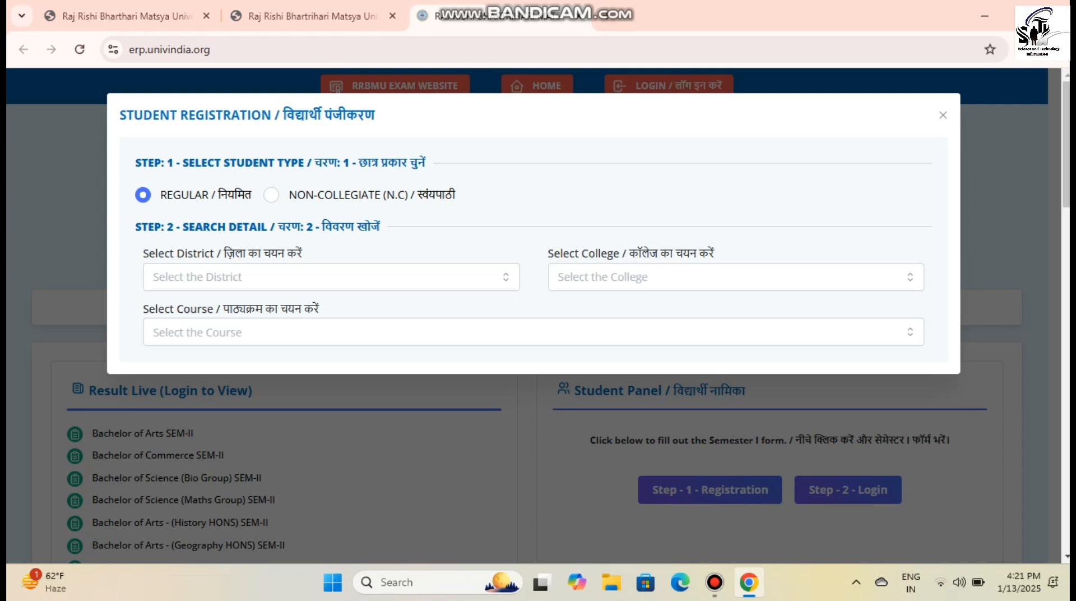
# Select Alwar district, GOVT. COLLEGE, MUNDAWAR, ALWAR (209) and Bachelor of Arts (B.A.) (UG-101-A).
pyautogui.click(331, 277)
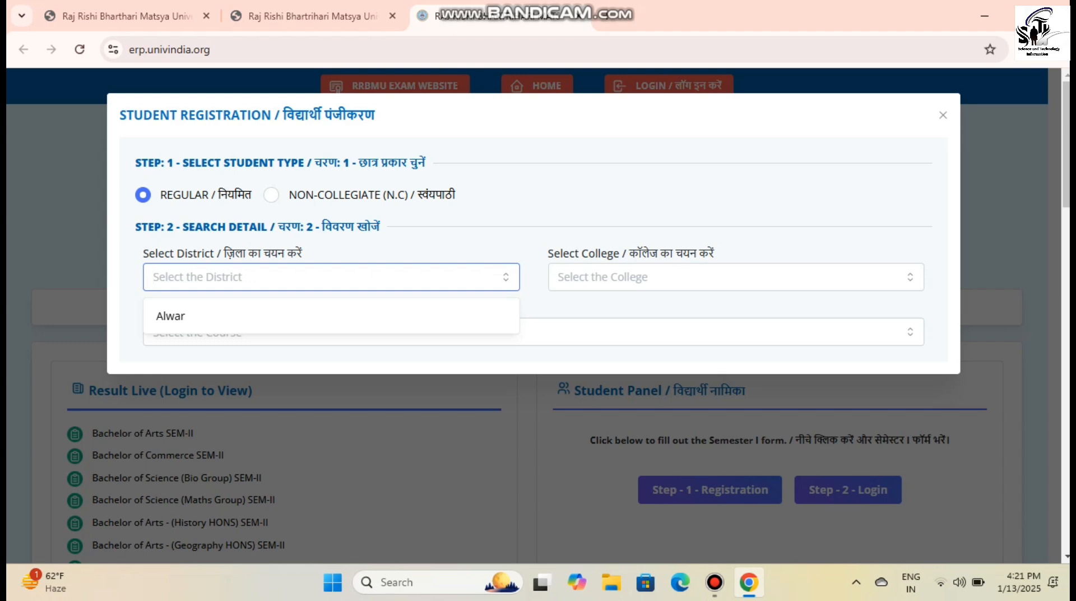
pyautogui.click(331, 315)
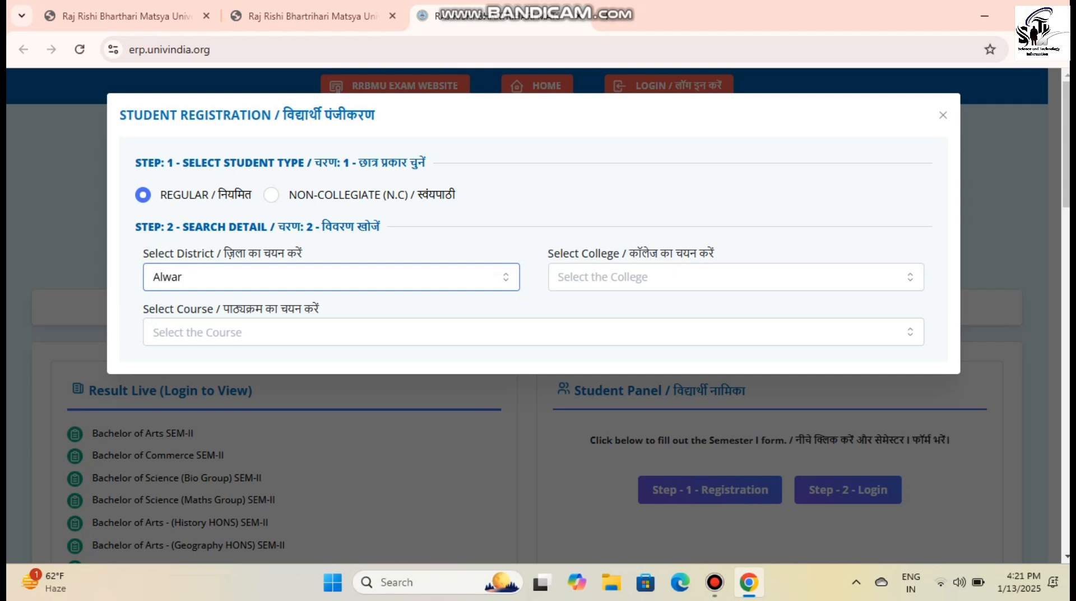
pyautogui.click(736, 277)
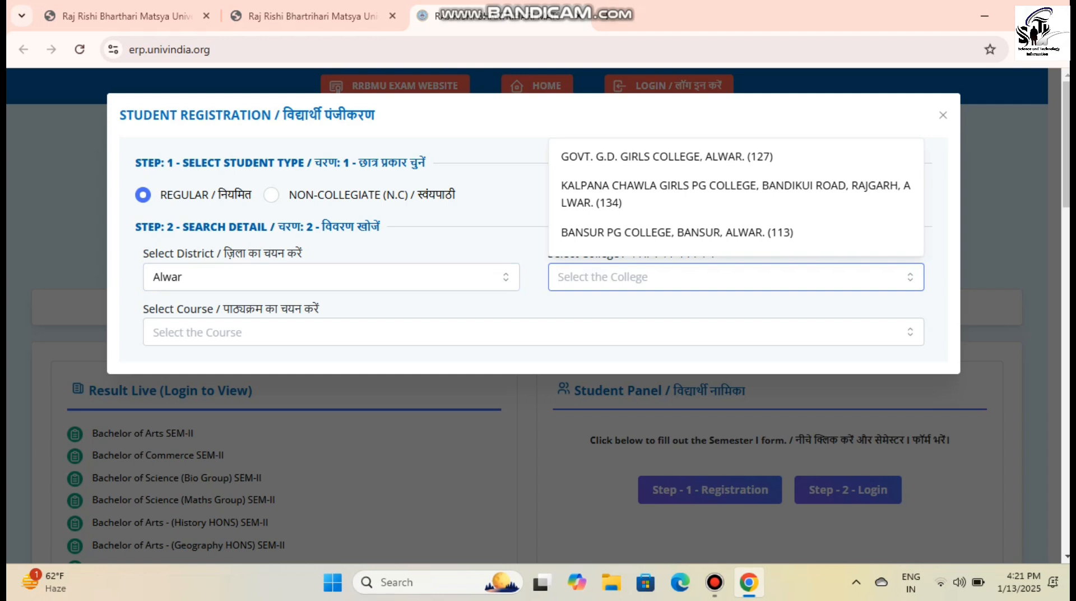
pyautogui.write('209')
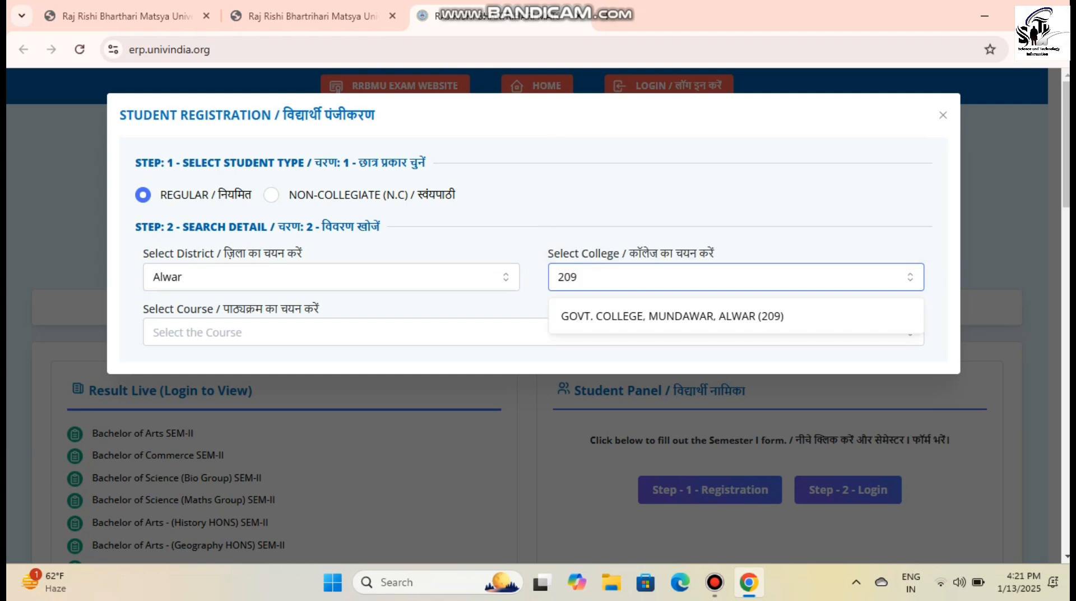
pyautogui.press('Down')
pyautogui.press('Return')
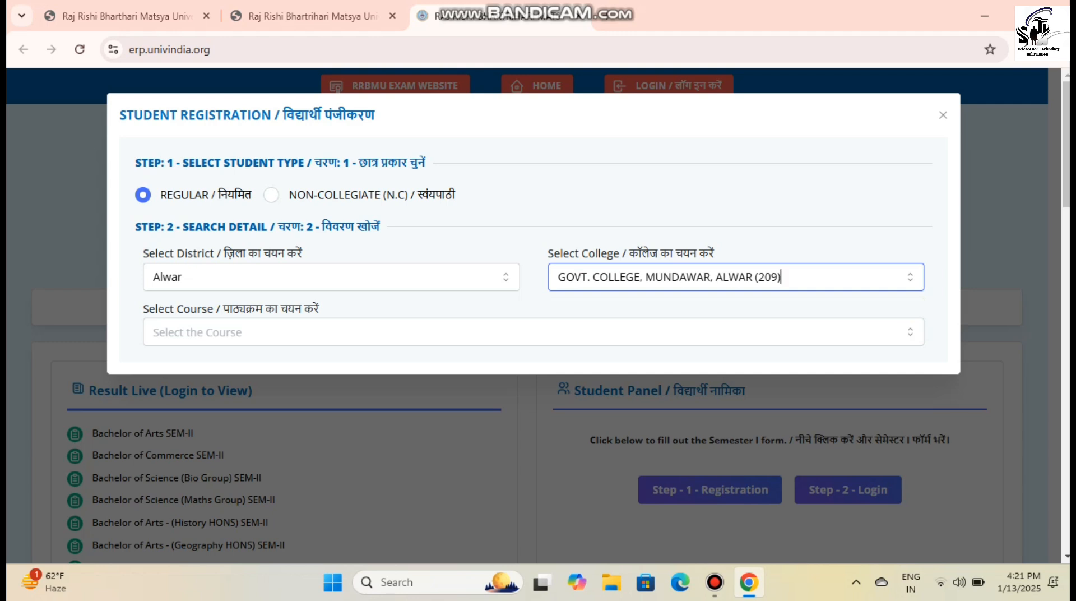
pyautogui.click(337, 332)
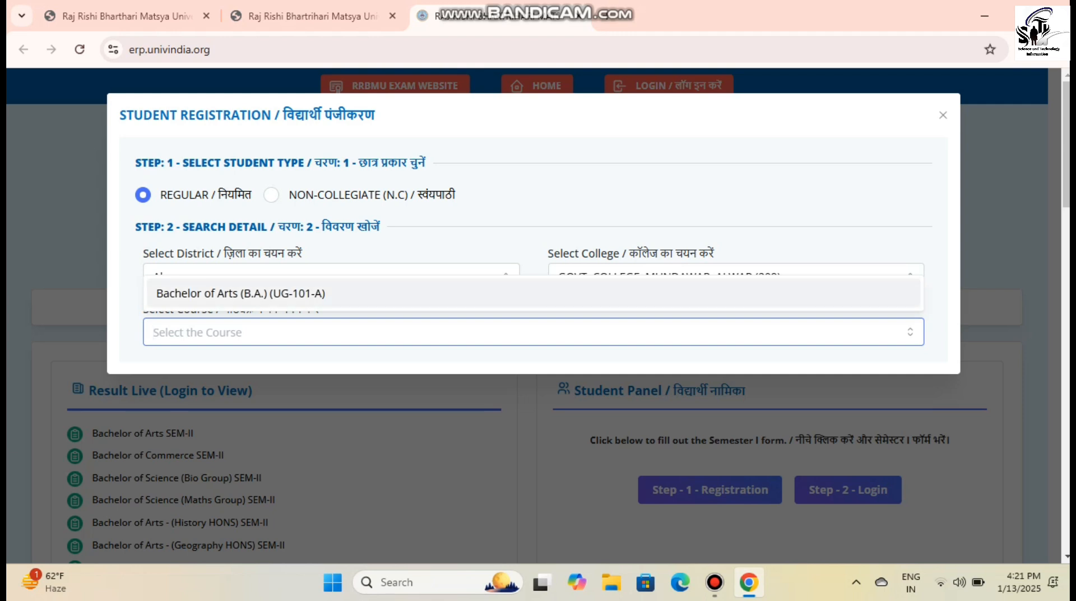
pyautogui.click(241, 293)
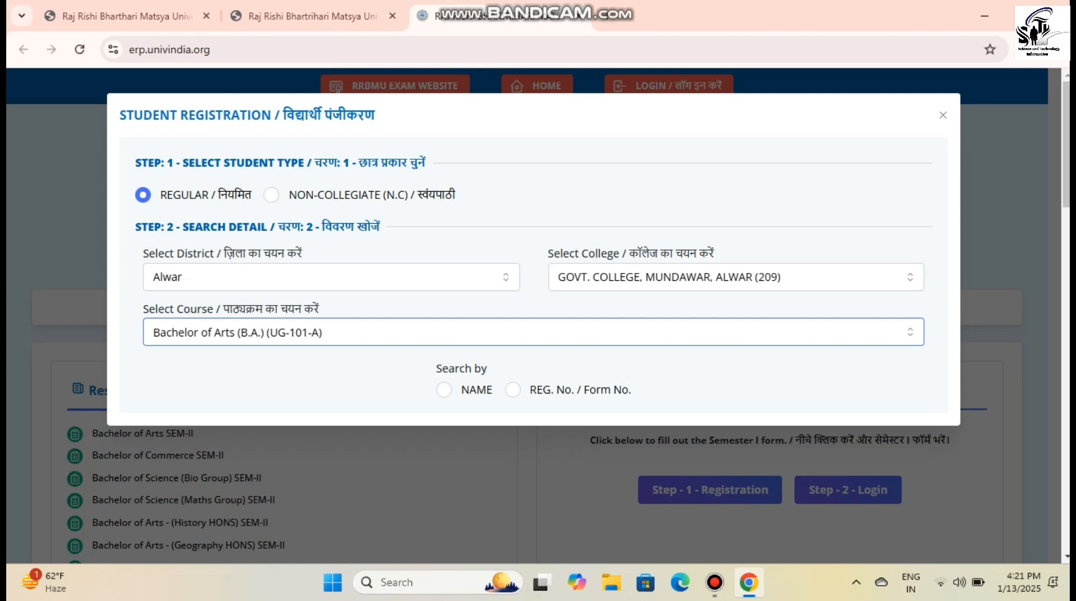
# Search students by NAME with 'p' and review the four matching records.
pyautogui.click(444, 389)
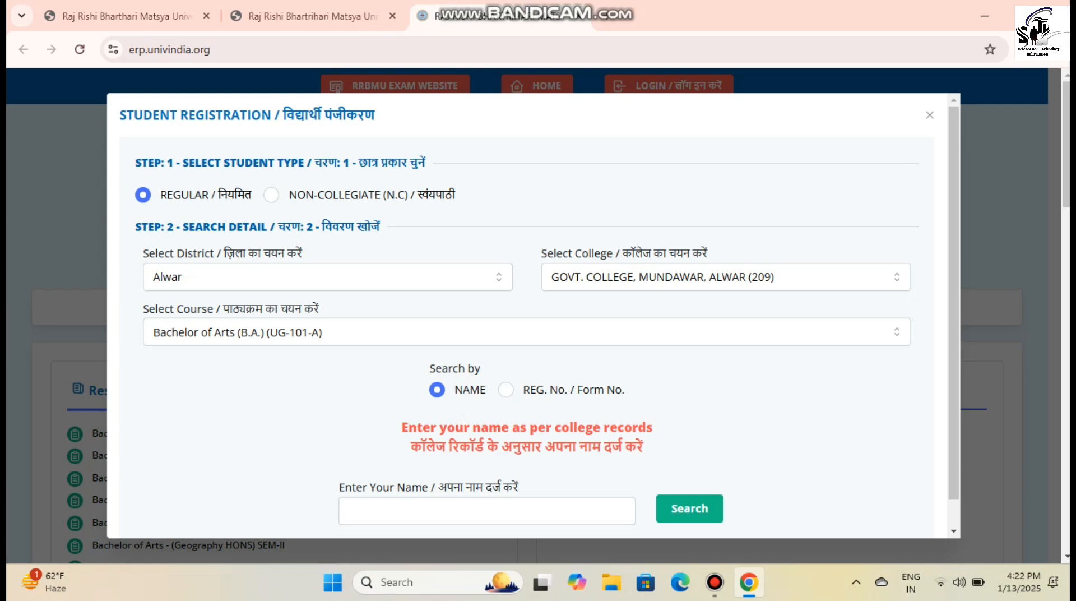
pyautogui.click(486, 511)
pyautogui.write('p')
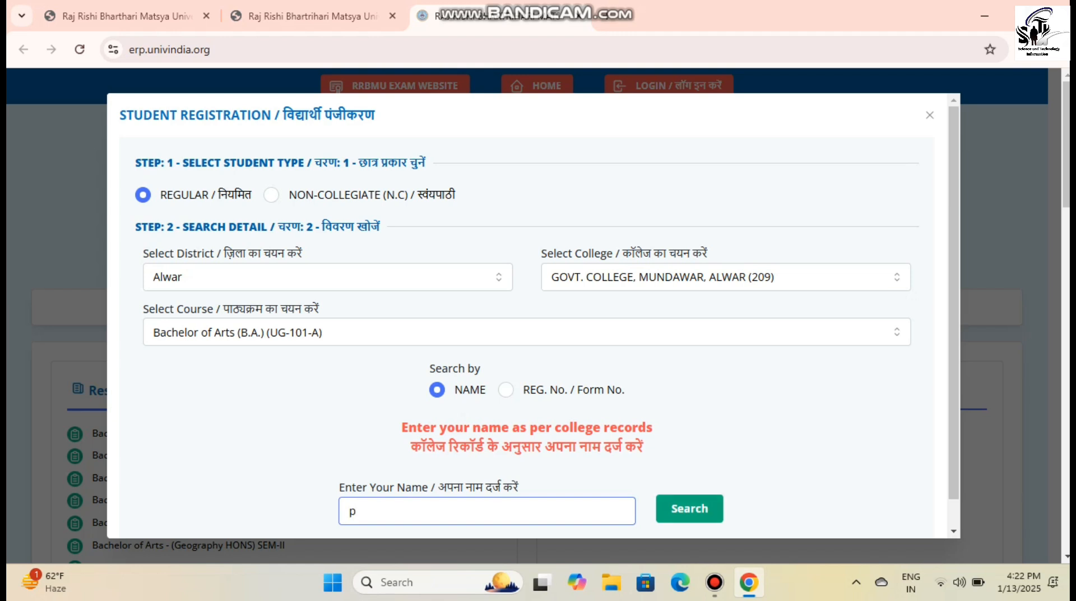
pyautogui.click(690, 509)
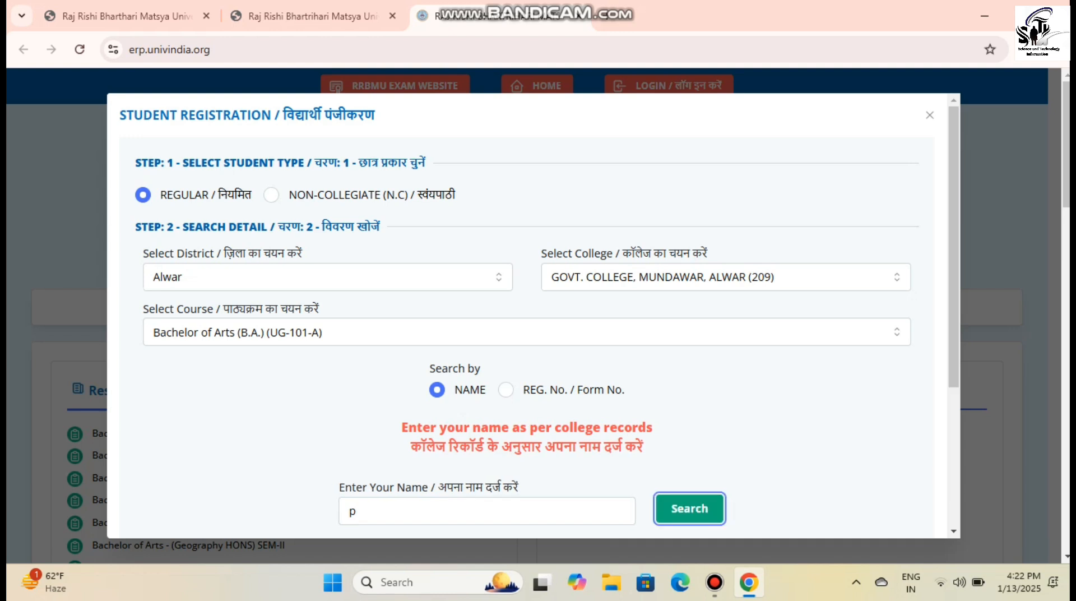
pyautogui.scroll(-1, 690, 499)
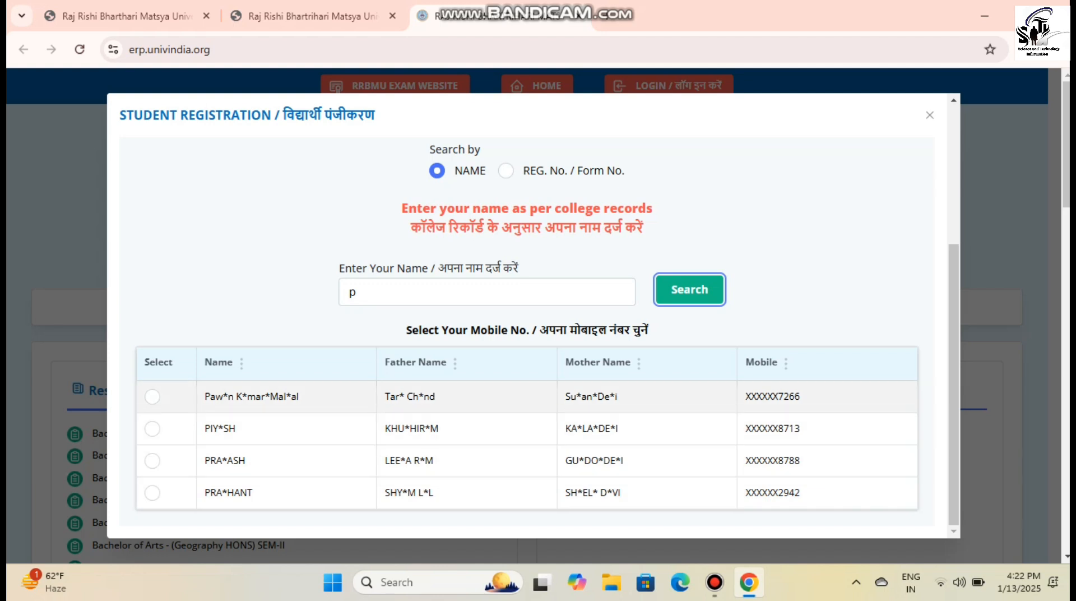
# Select the first student record and send an OTP to its registered mobile.
pyautogui.click(151, 396)
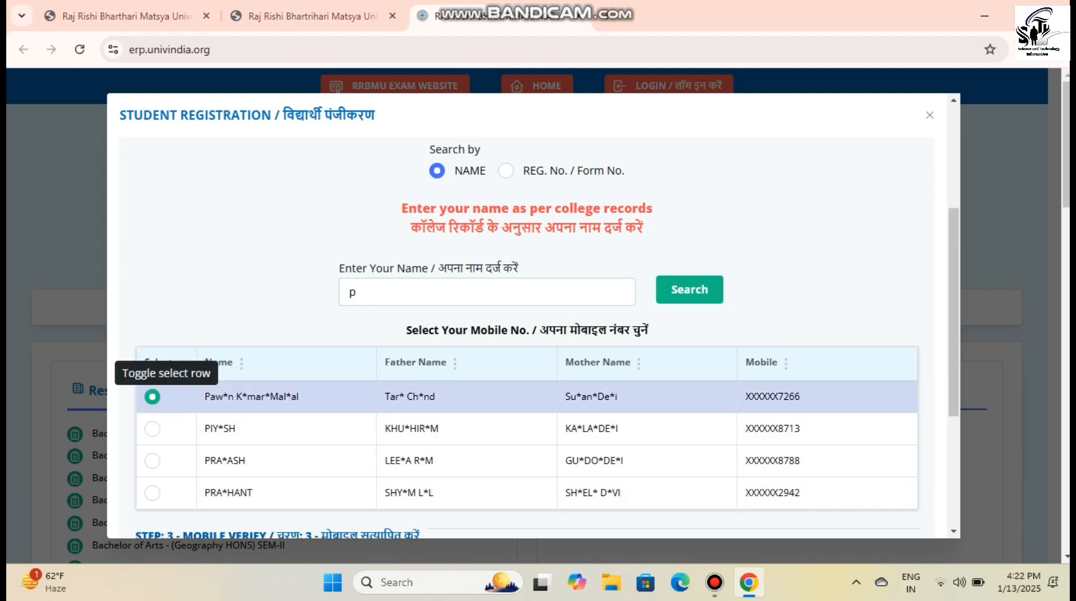
pyautogui.scroll(-4, 527, 336)
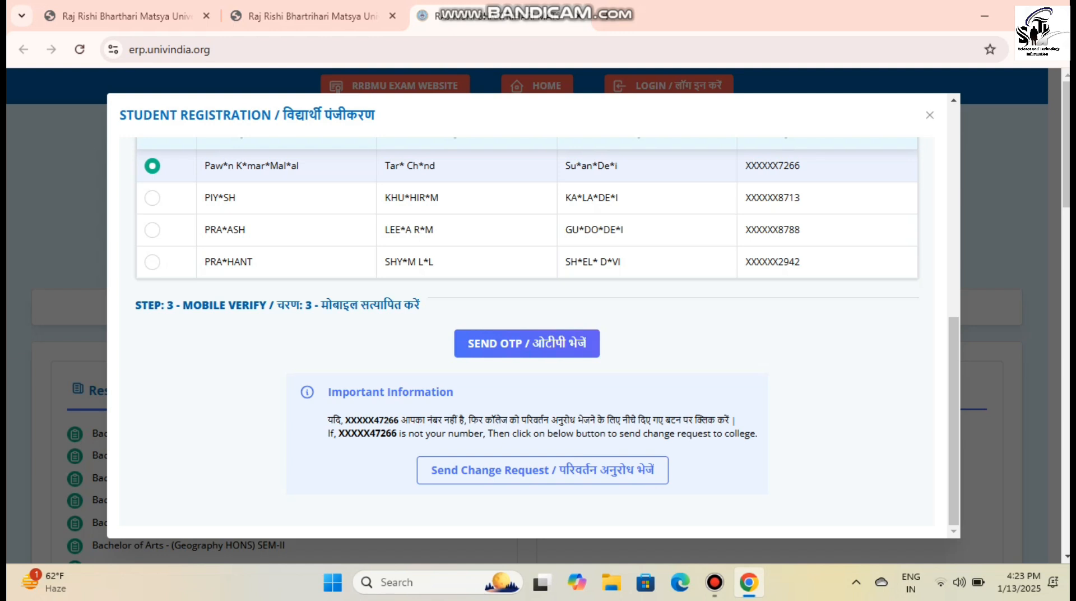
pyautogui.click(527, 343)
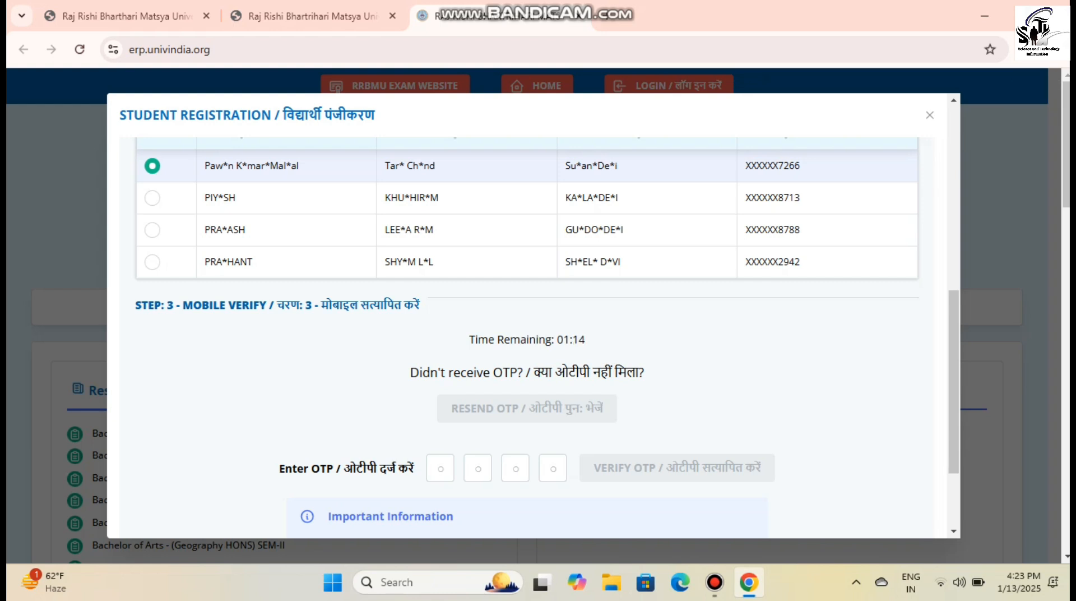
# Enter the four-digit OTP, verify it, and scroll to Step 4 Create Your Password.
pyautogui.click(440, 468)
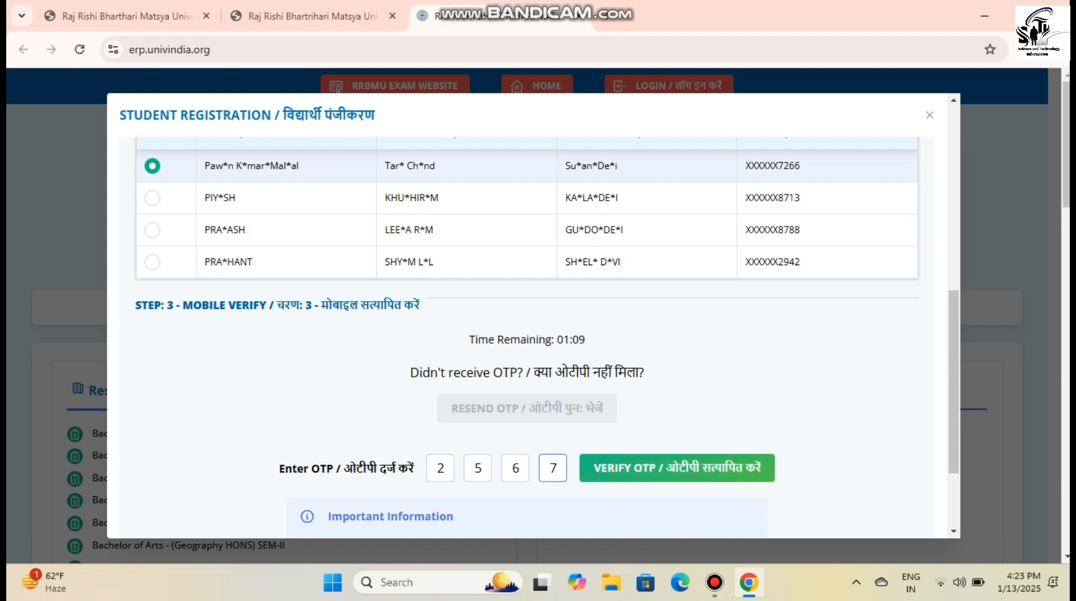
pyautogui.click(677, 468)
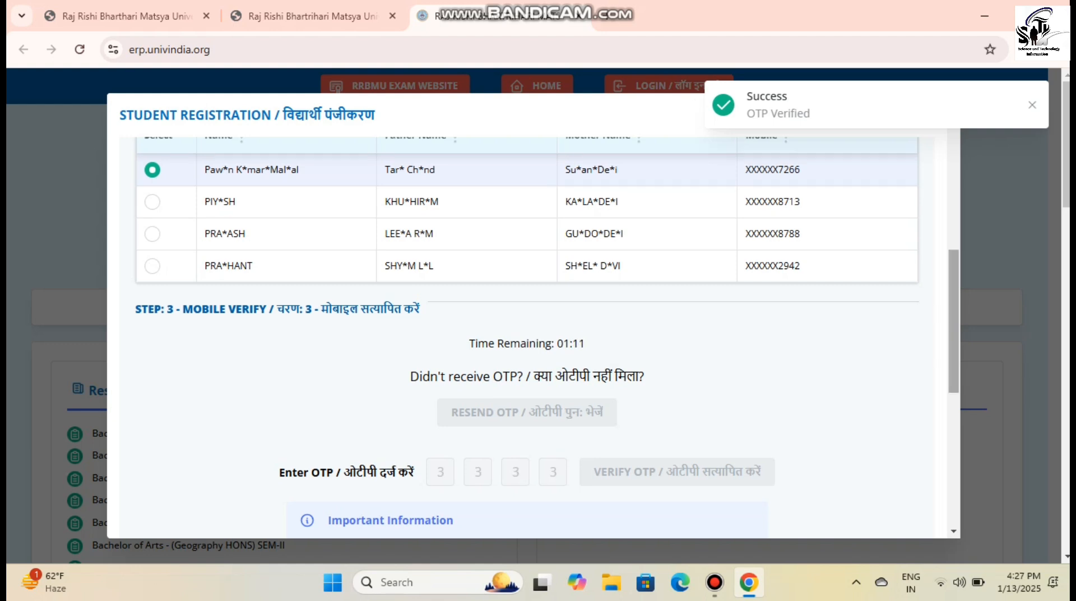
pyautogui.scroll(-3, 527, 336)
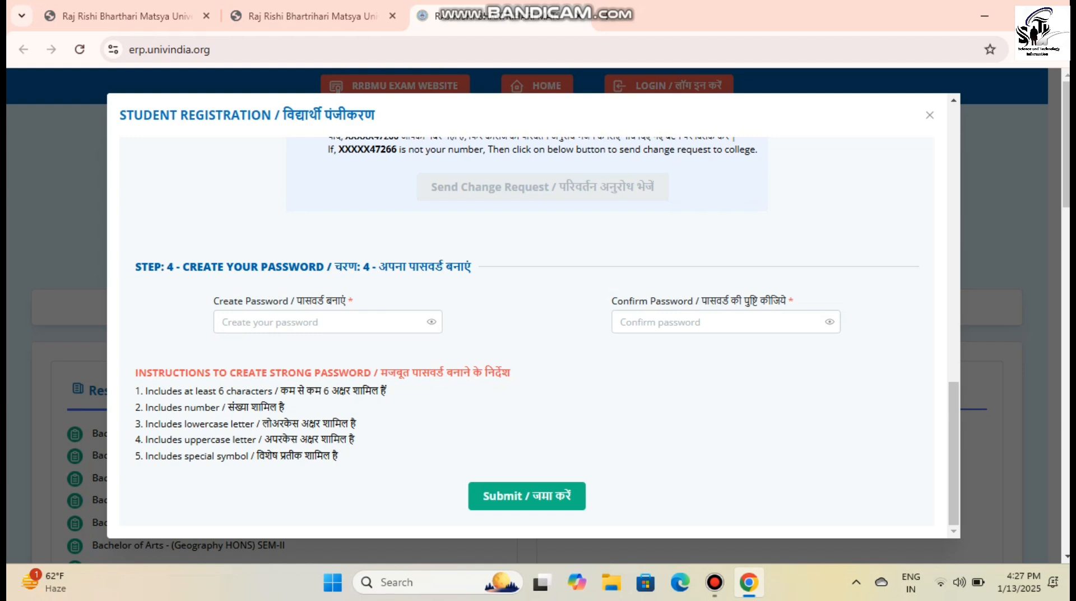
# Enter the account password and its confirmation, then submit the registration.
pyautogui.click(328, 322)
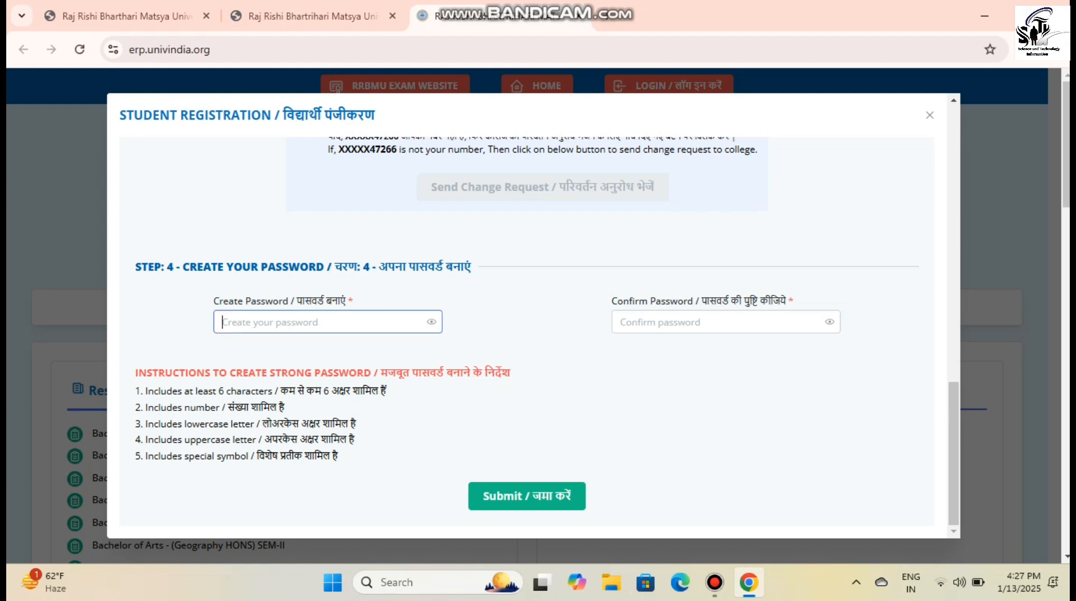
pyautogui.write('*****')
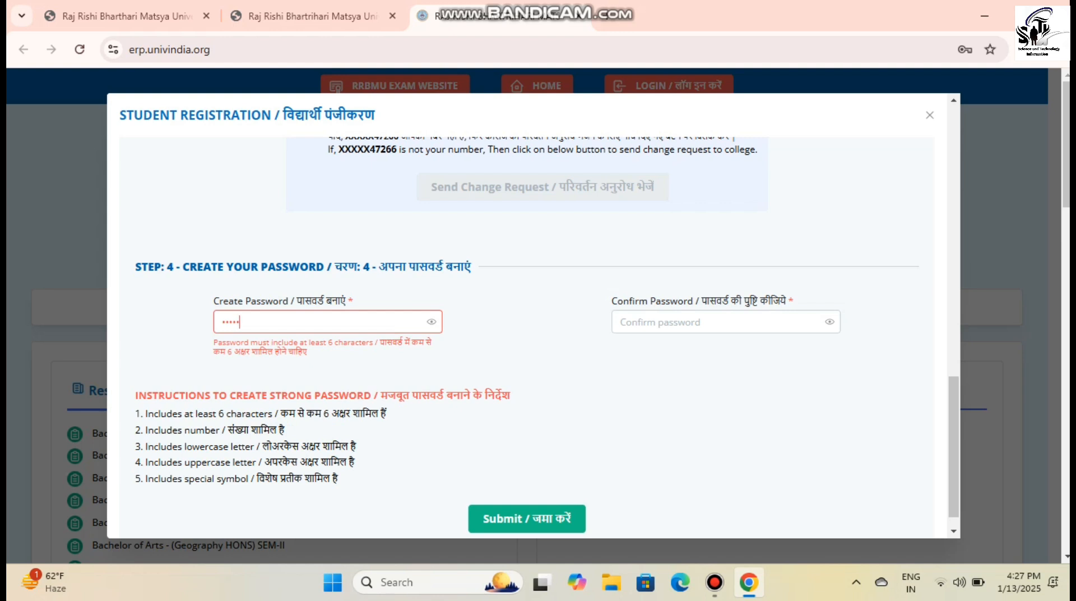
pyautogui.write('*****')
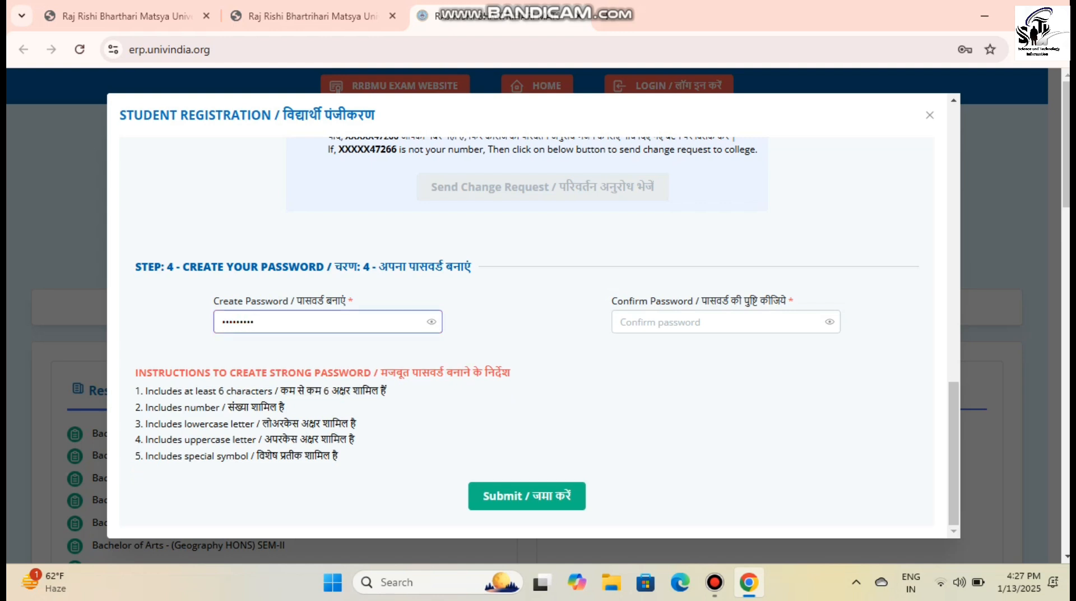
pyautogui.click(725, 322)
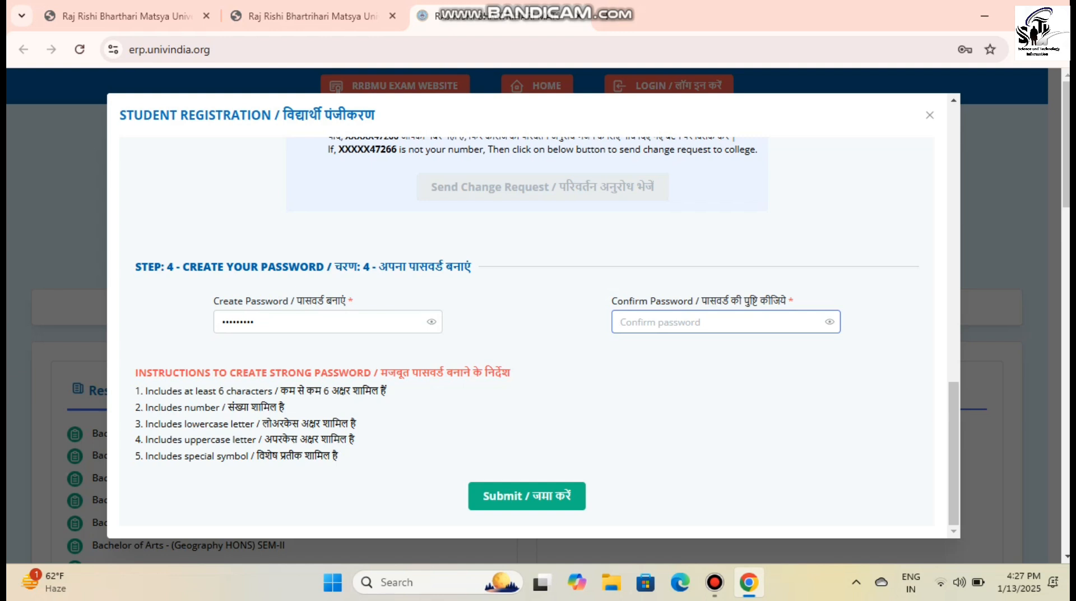
pyautogui.write('•••')
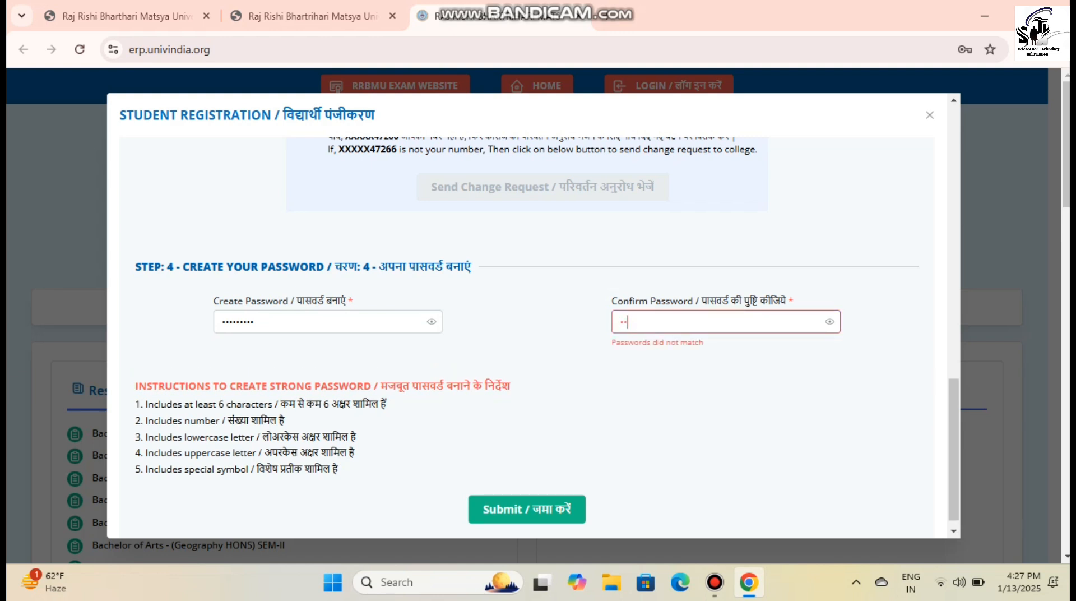
pyautogui.write('••••••')
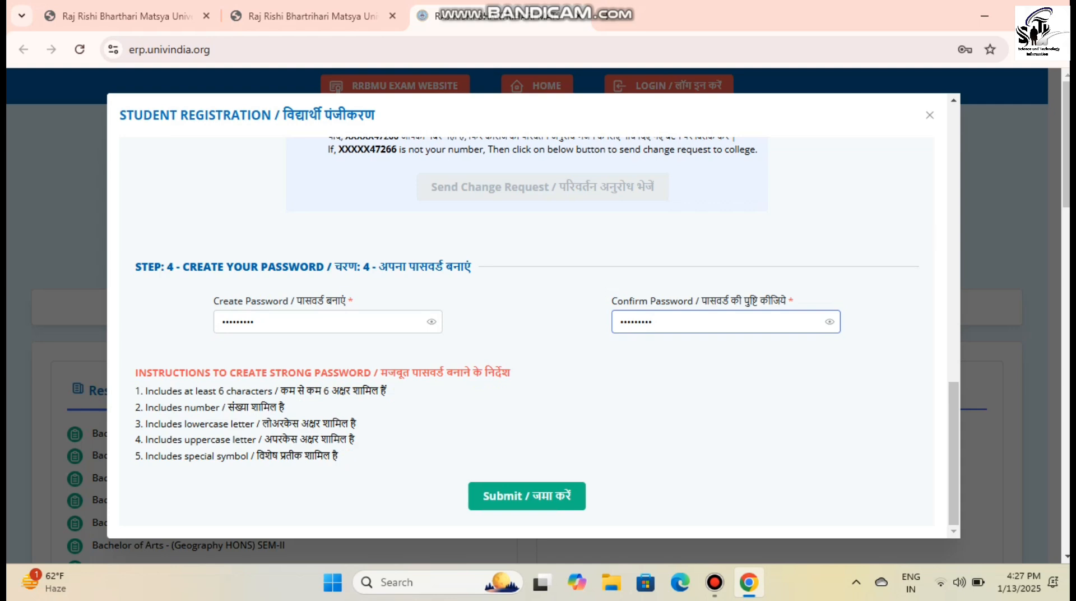
pyautogui.press('Return')
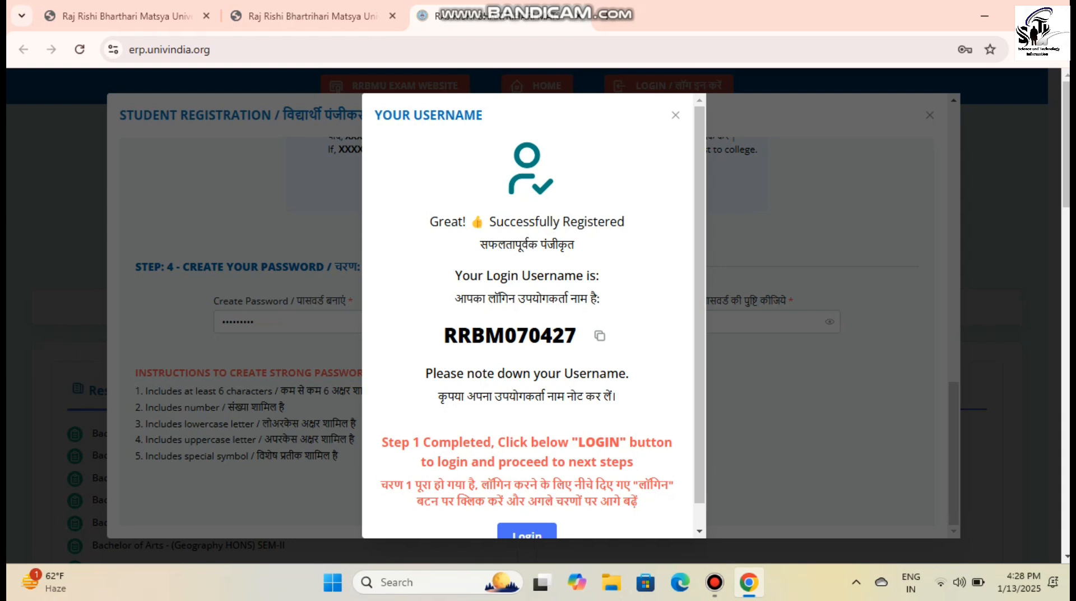
# Copy the issued username and go to the student login page.
pyautogui.click(599, 335)
pyautogui.click(527, 533)
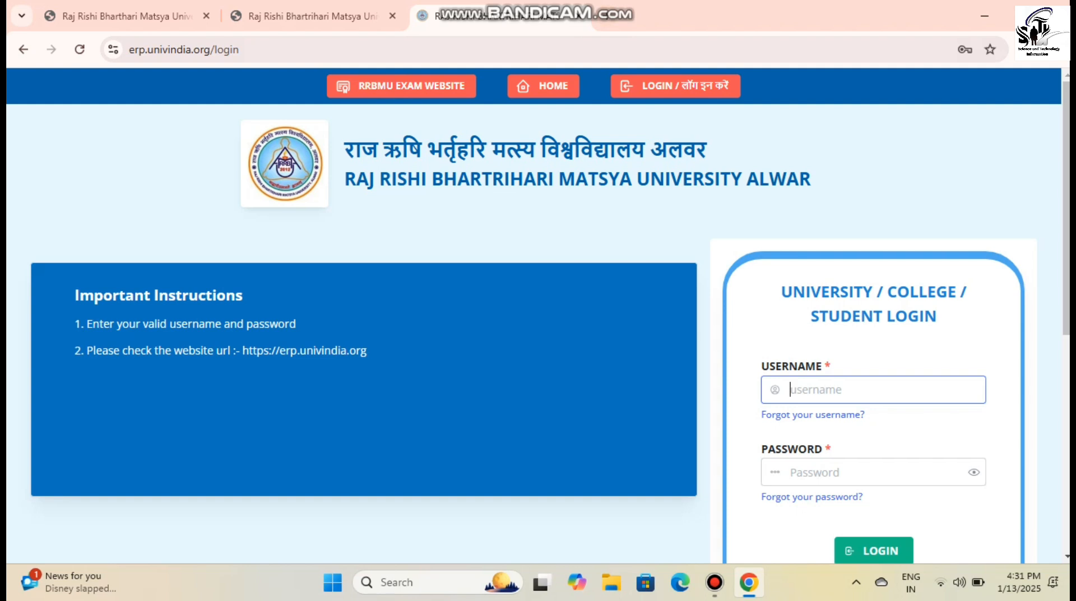
# Log in with the new student username and the account password.
pyautogui.press('Return')
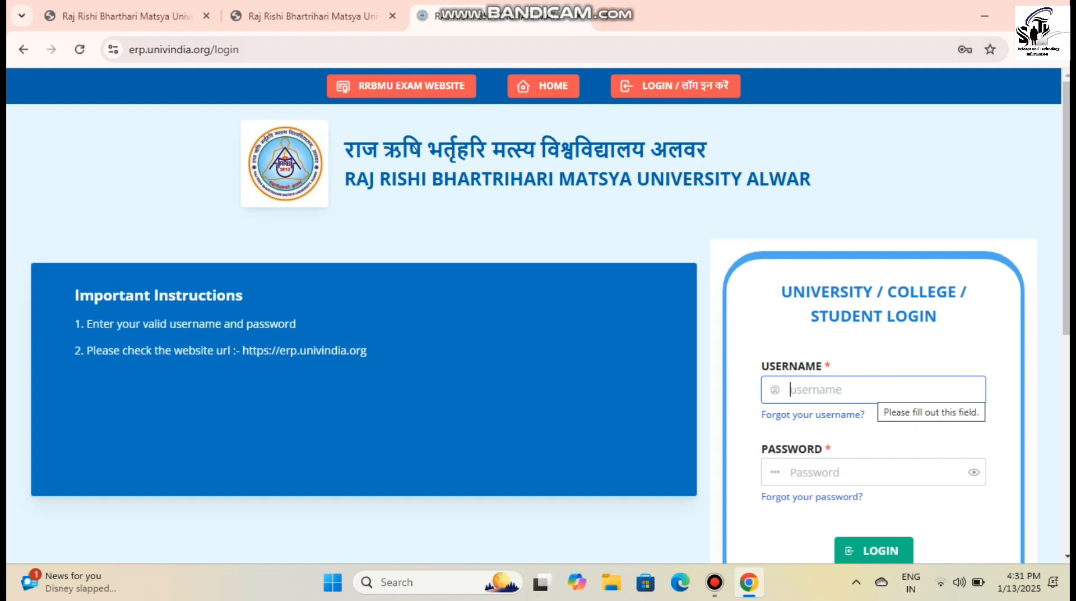
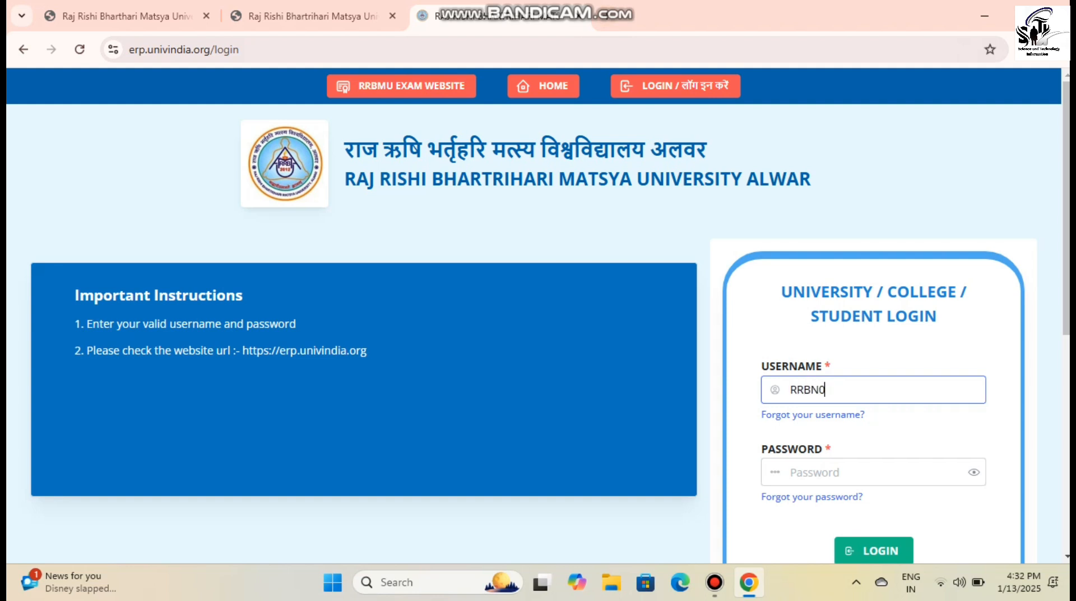
pyautogui.click(873, 472)
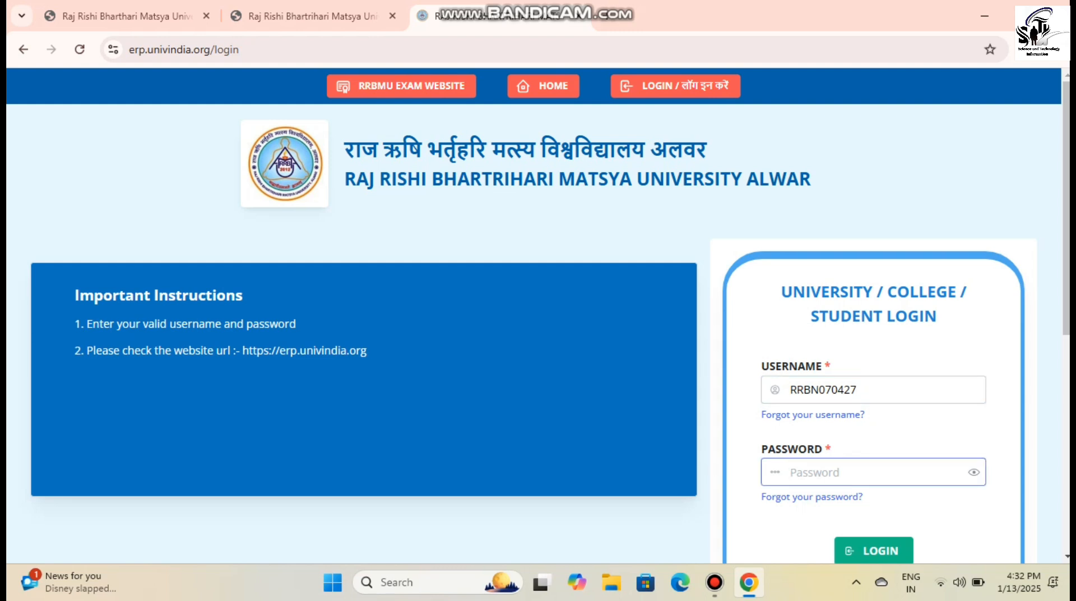
pyautogui.write('*********')
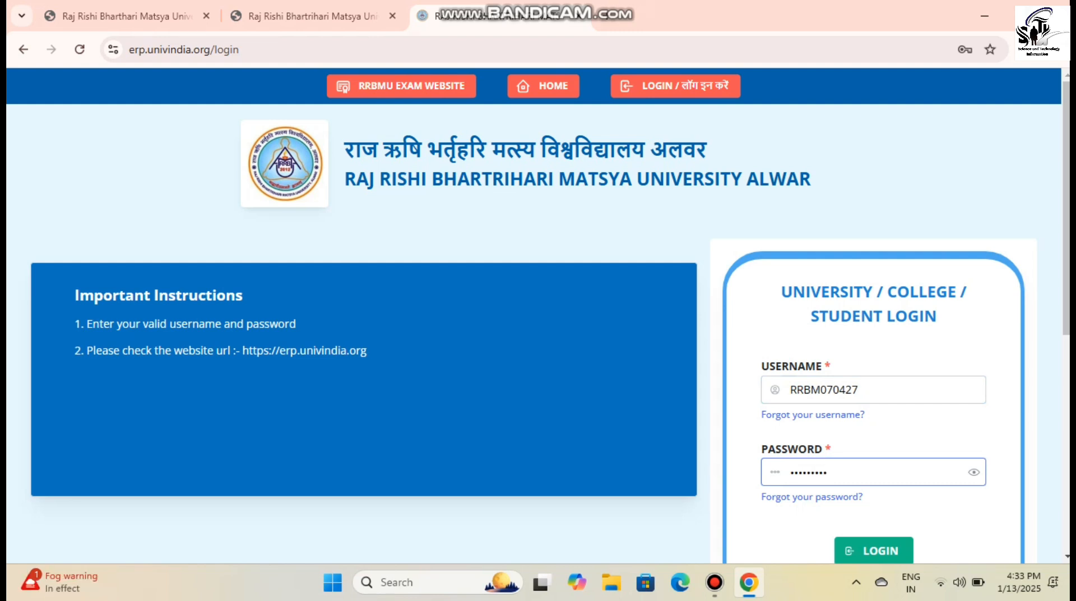
pyautogui.press('Return')
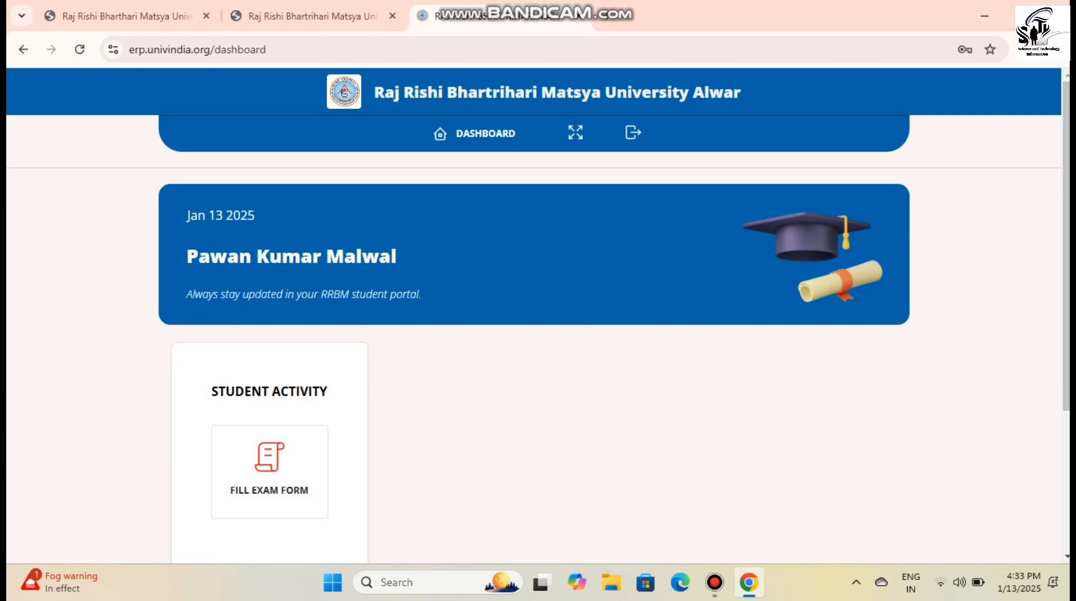
# Open the B.A. Semester-I Exam (DEC-24) 2024-25 form from the FILL EXAM FORM page.
pyautogui.click(269, 490)
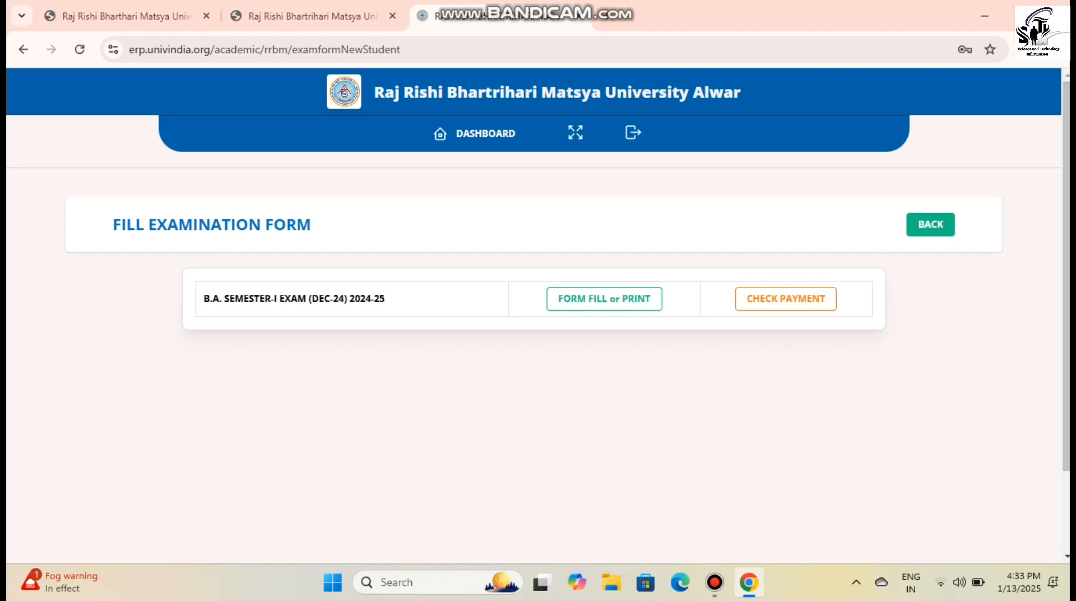
pyautogui.click(605, 299)
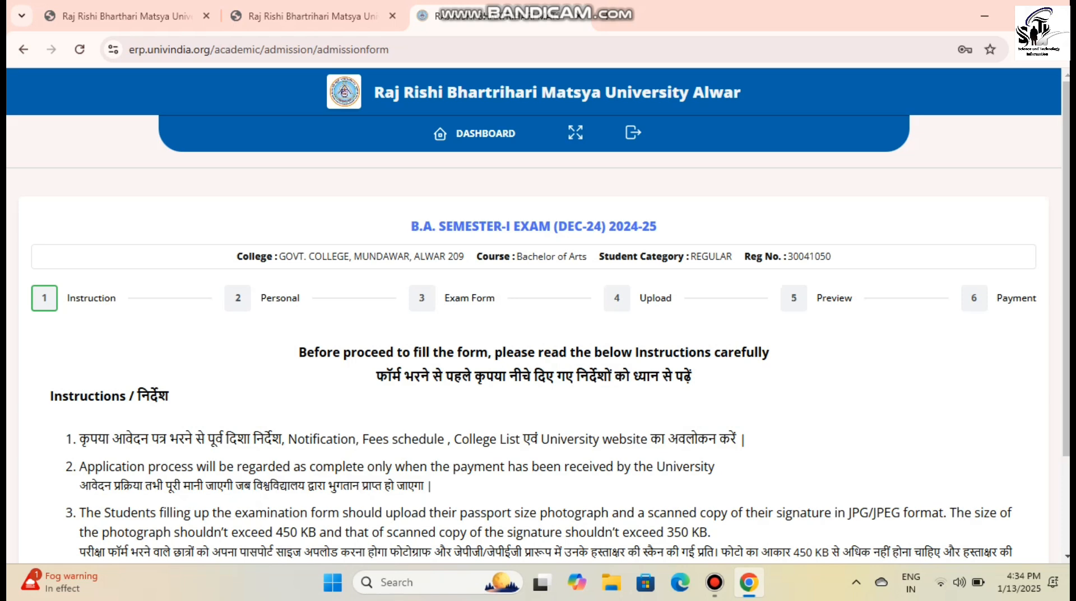
# Scroll through the exam instructions and continue to the Personal Details step.
pyautogui.scroll(-2, 538, 311)
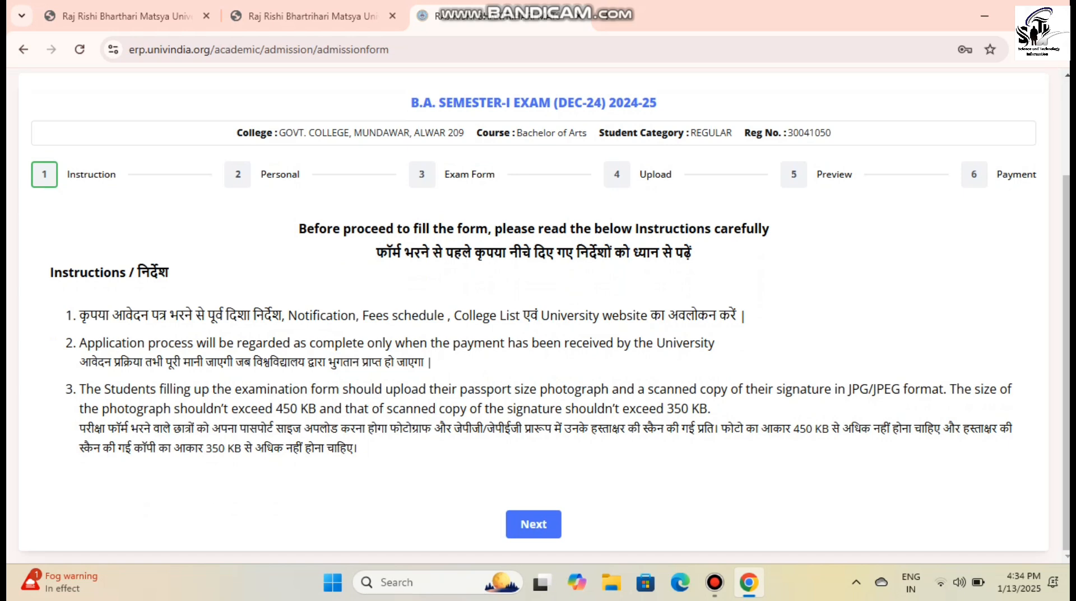
pyautogui.click(533, 524)
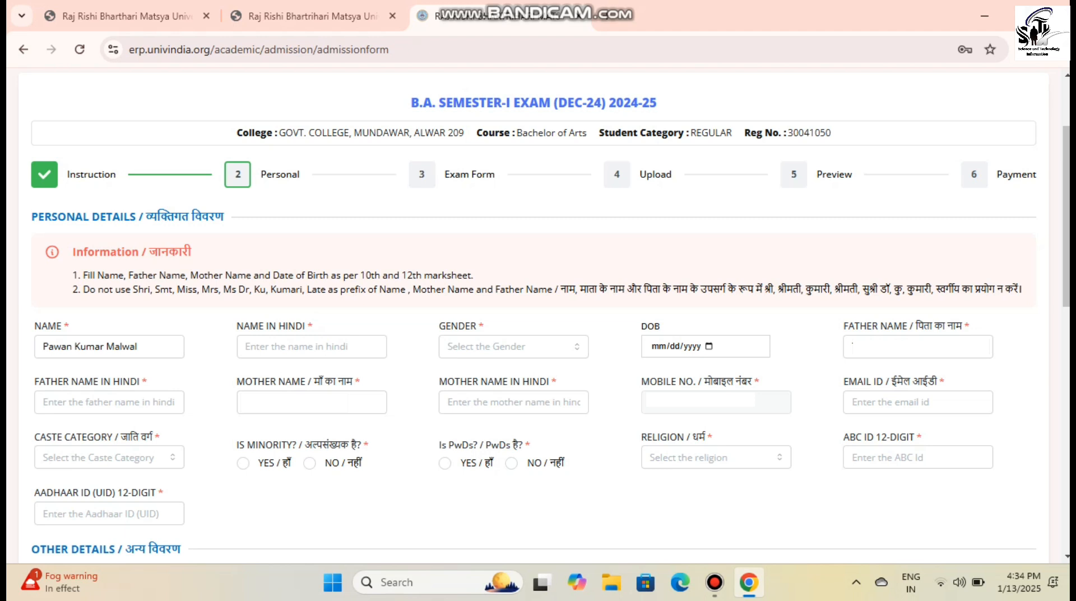
# Enter the student's first, middle and last name in Hindi using transliteration suggestions.
pyautogui.click(311, 347)
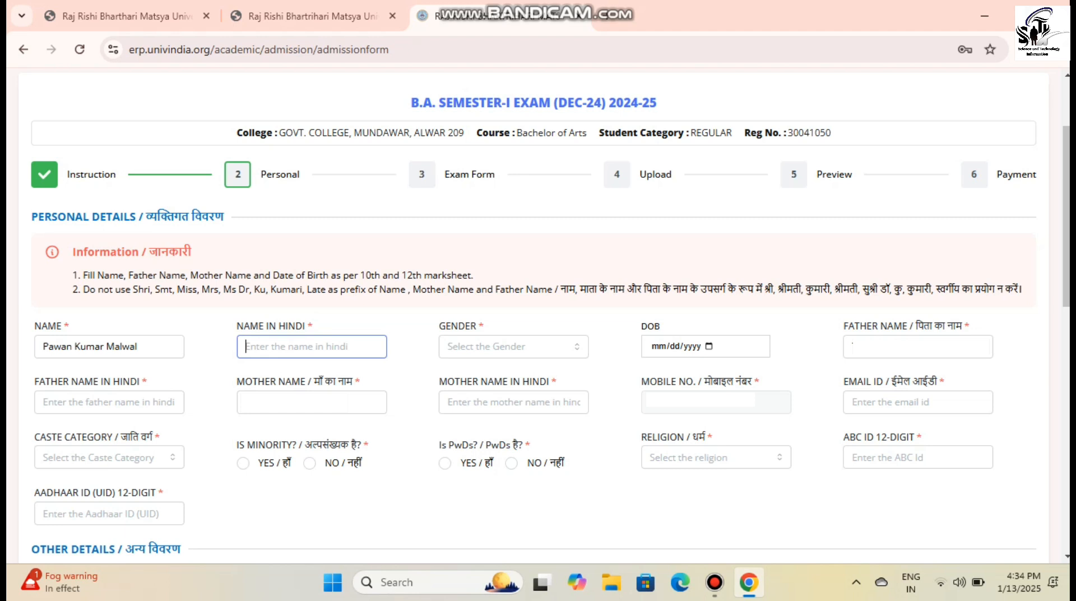
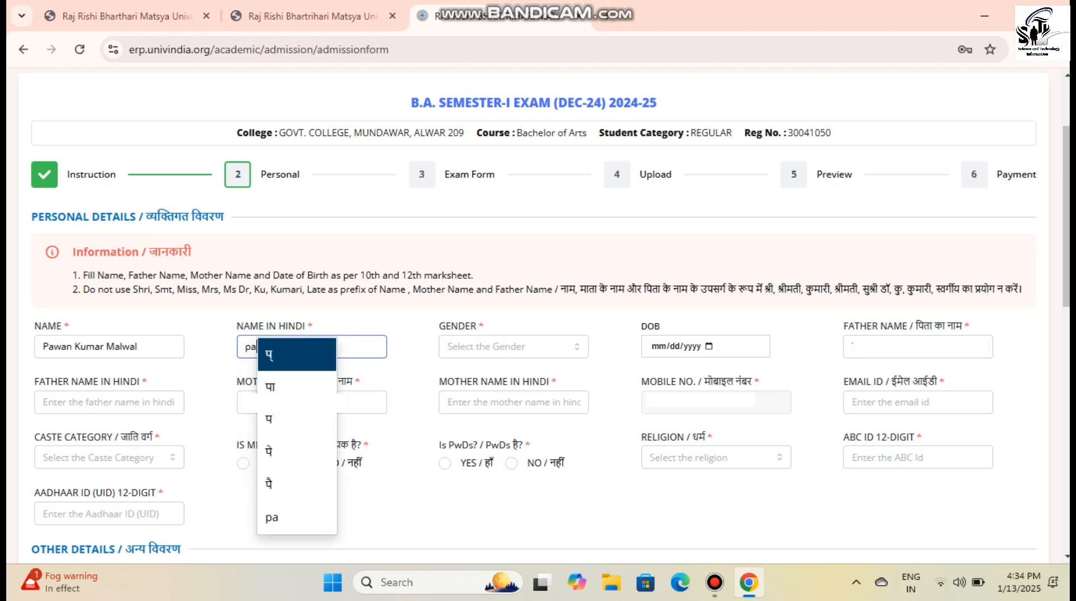
pyautogui.press('space')
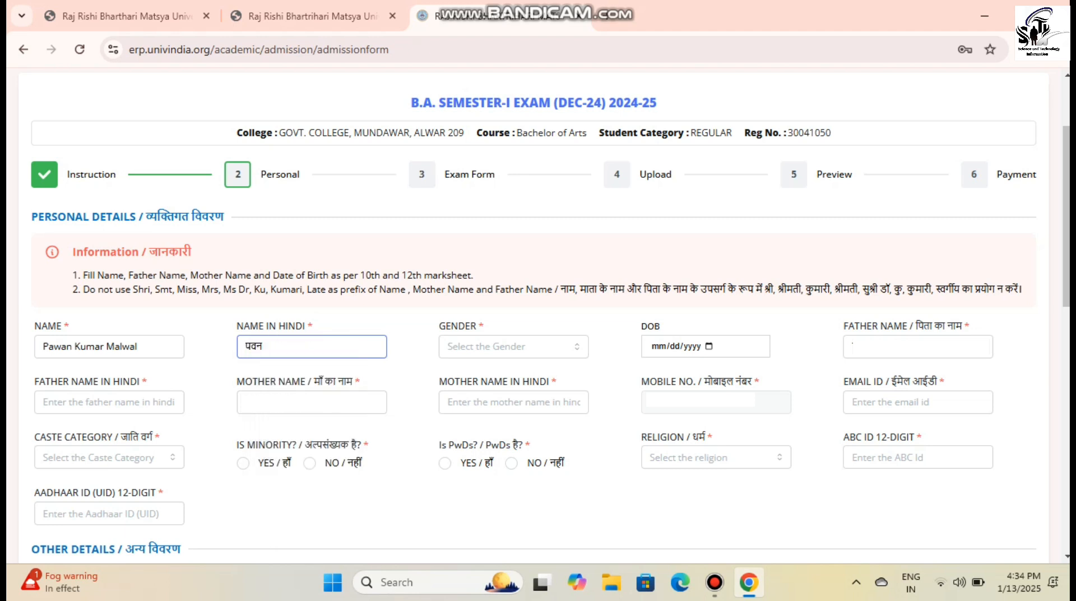
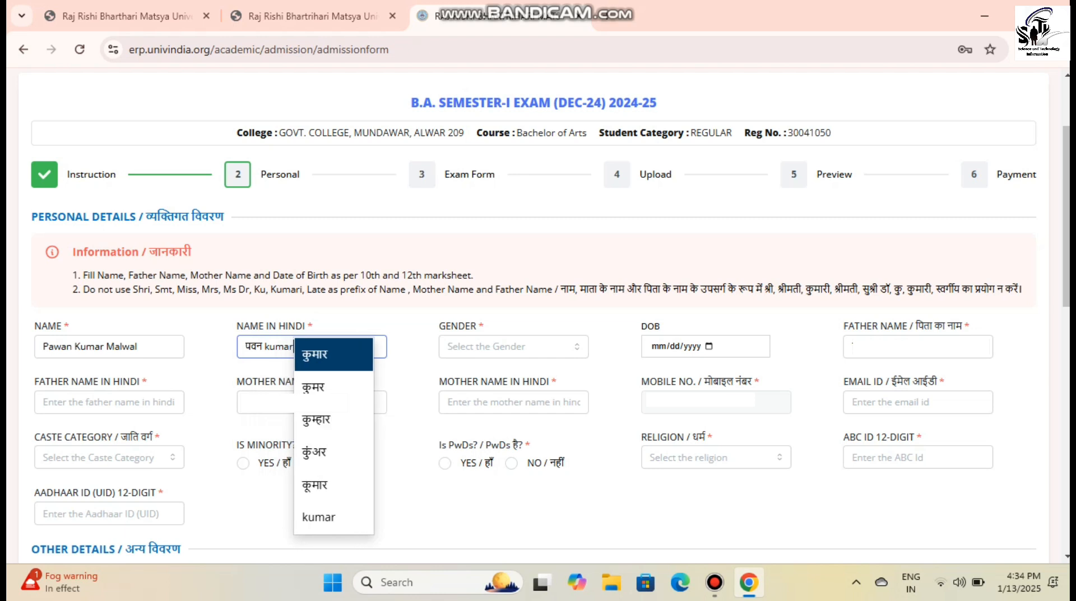
pyautogui.press('space')
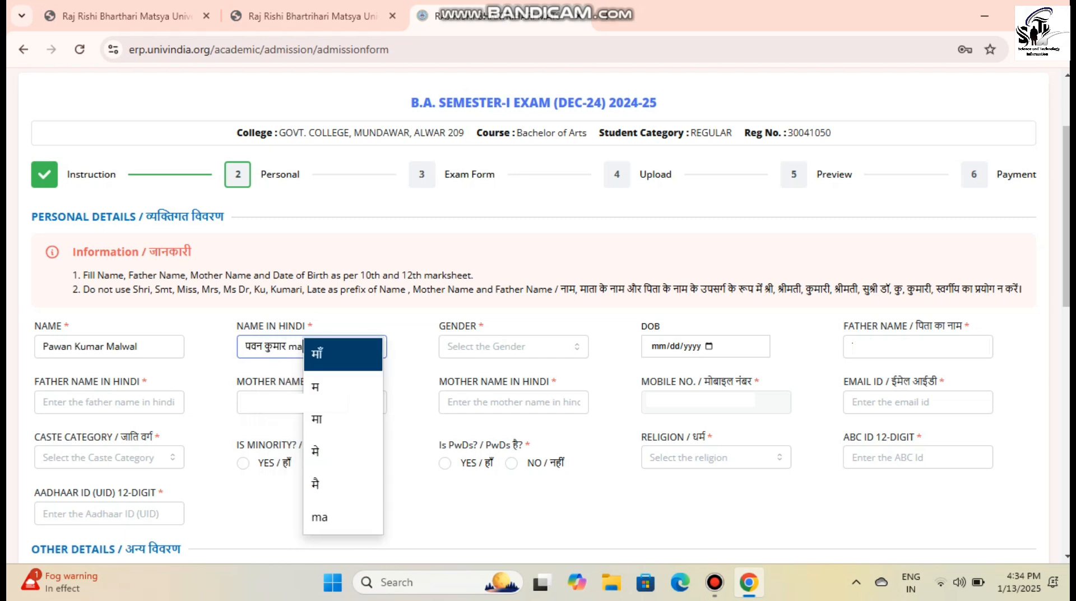
pyautogui.press('space')
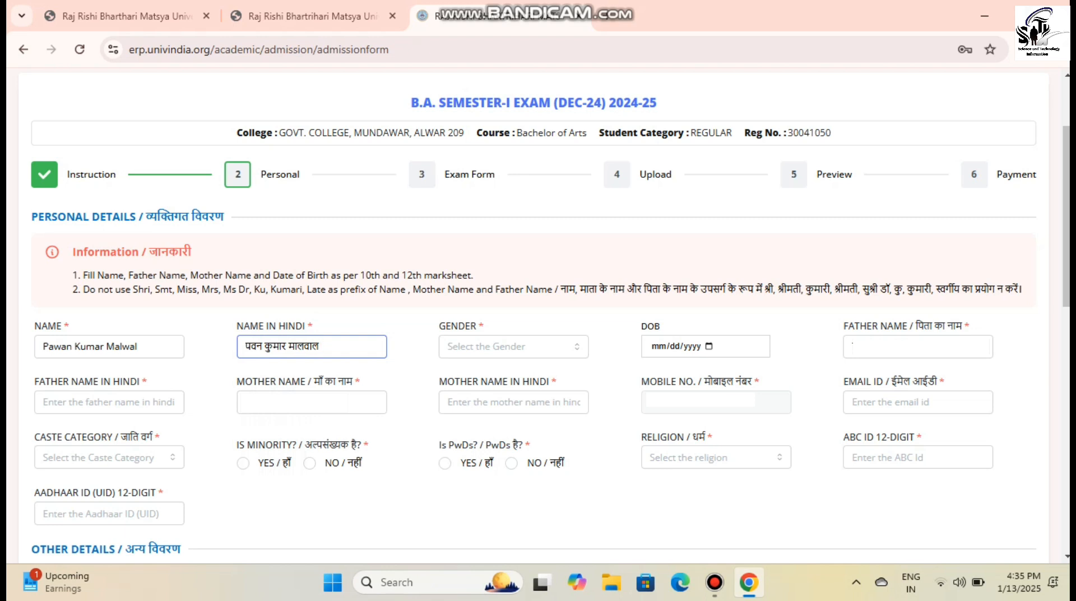
pyautogui.click(513, 346)
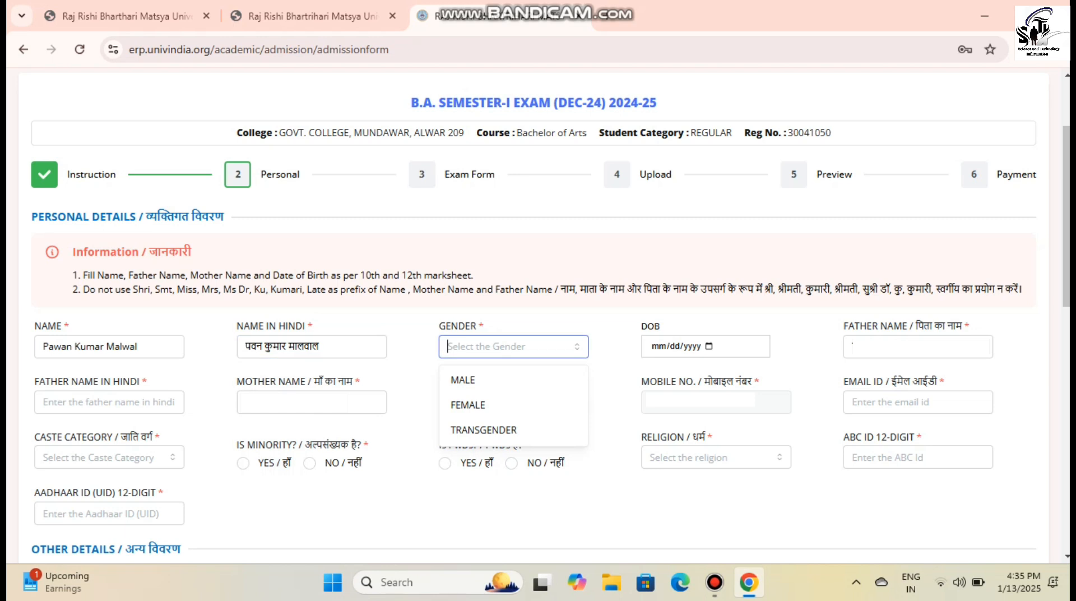
# Set gender to MALE and pick 19 August 2004 as the date of birth.
pyautogui.click(463, 380)
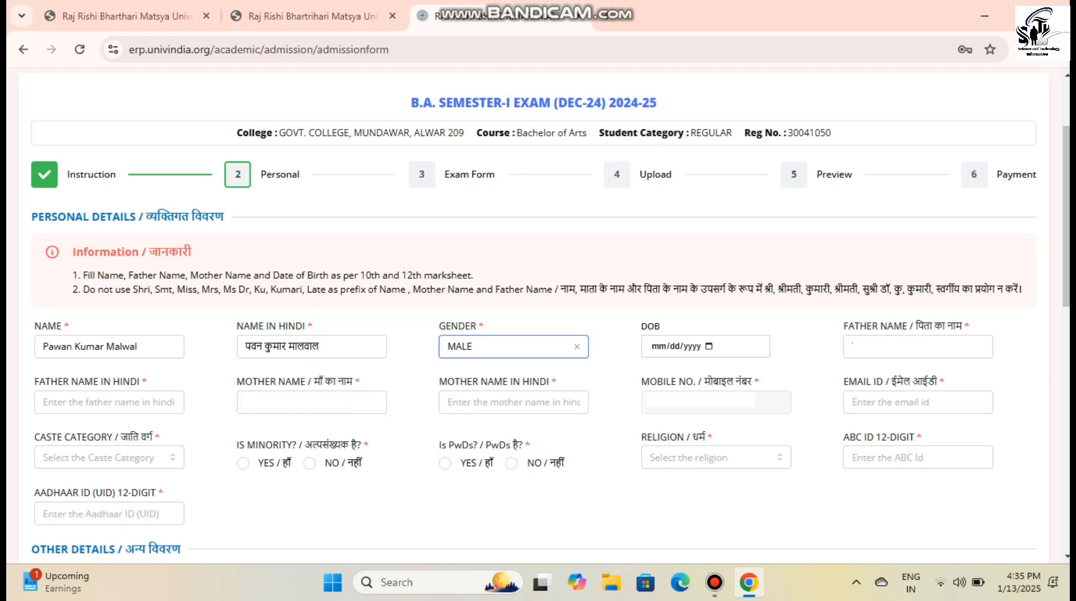
pyautogui.click(709, 347)
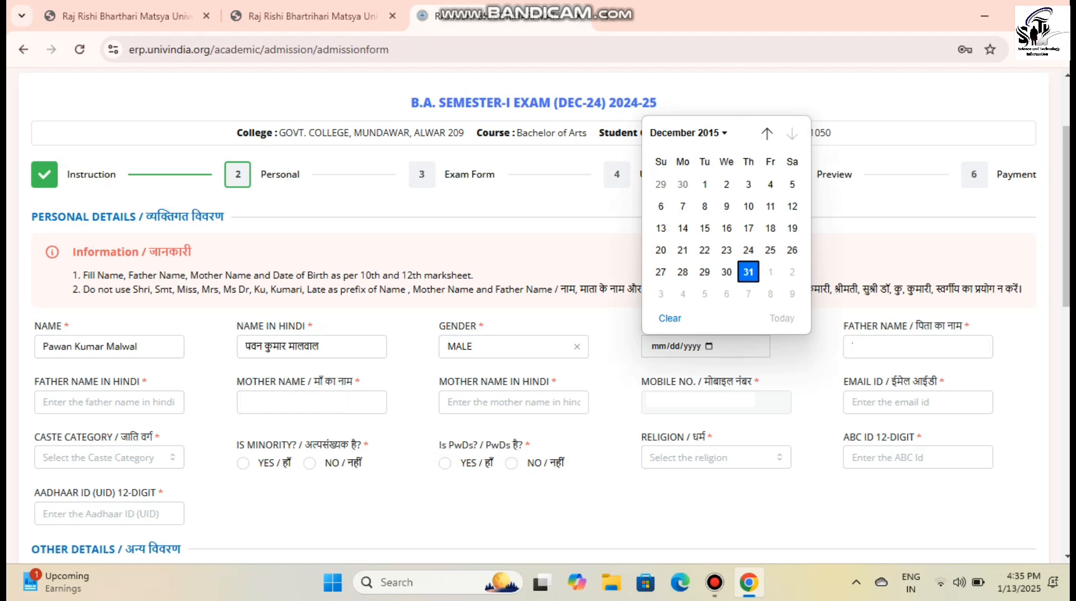
pyautogui.click(688, 133)
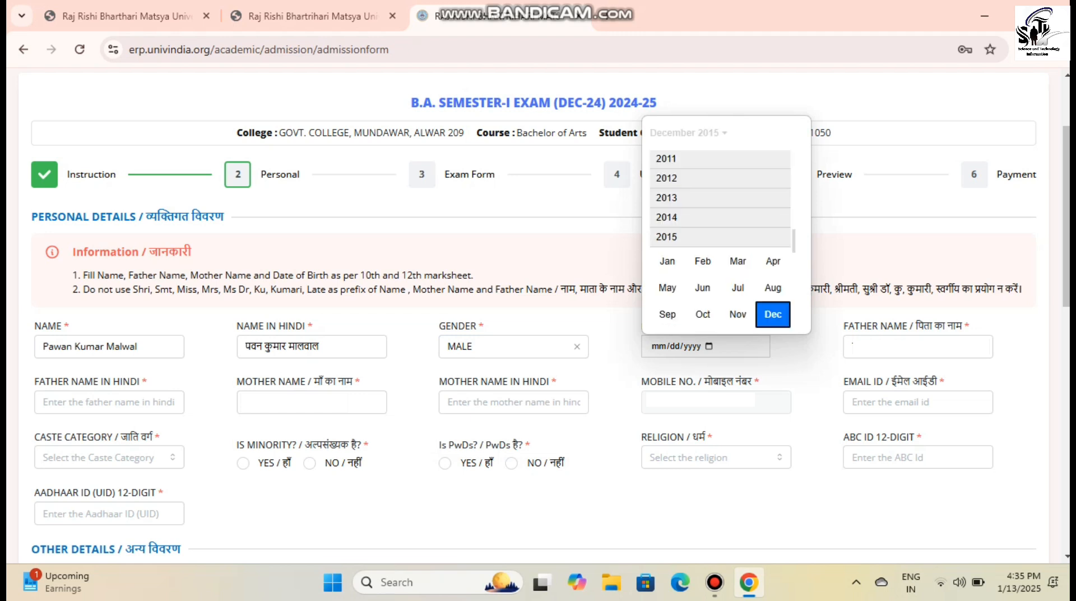
pyautogui.scroll(3, 720, 224)
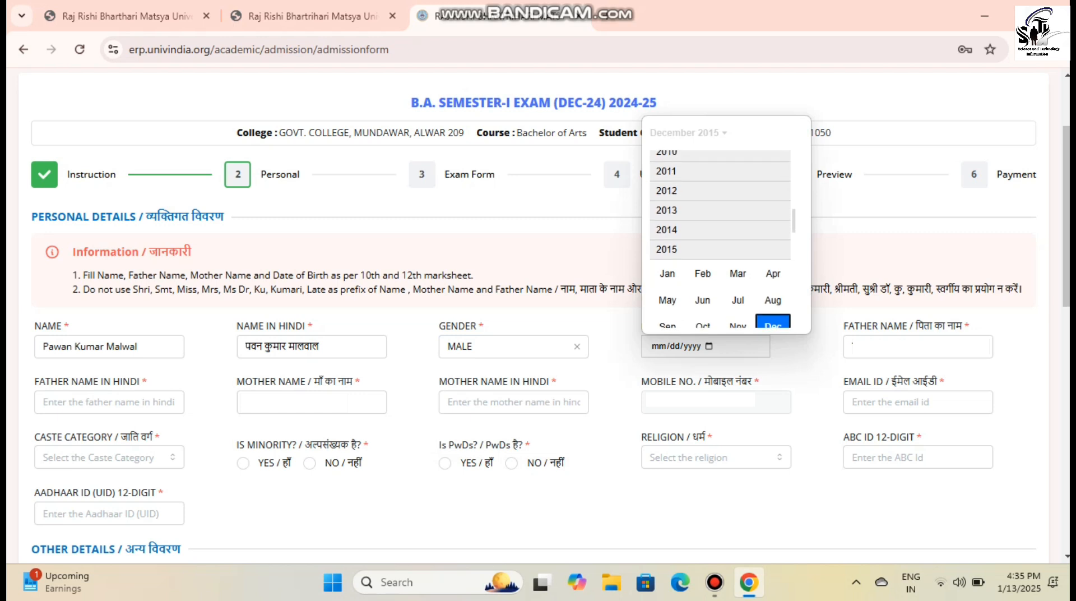
pyautogui.scroll(3, 721, 235)
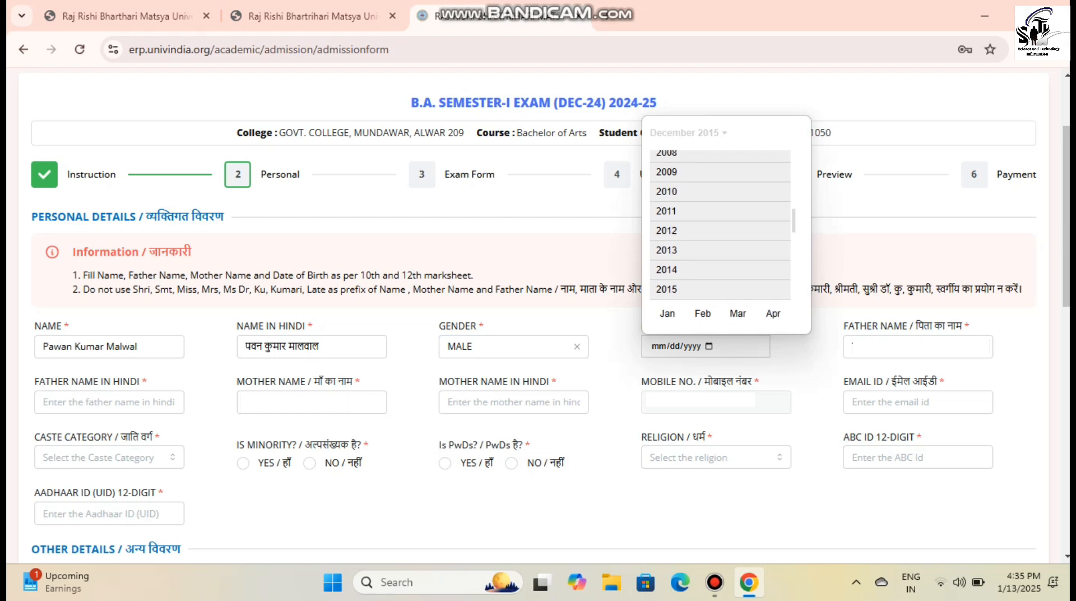
pyautogui.scroll(3, 720, 239)
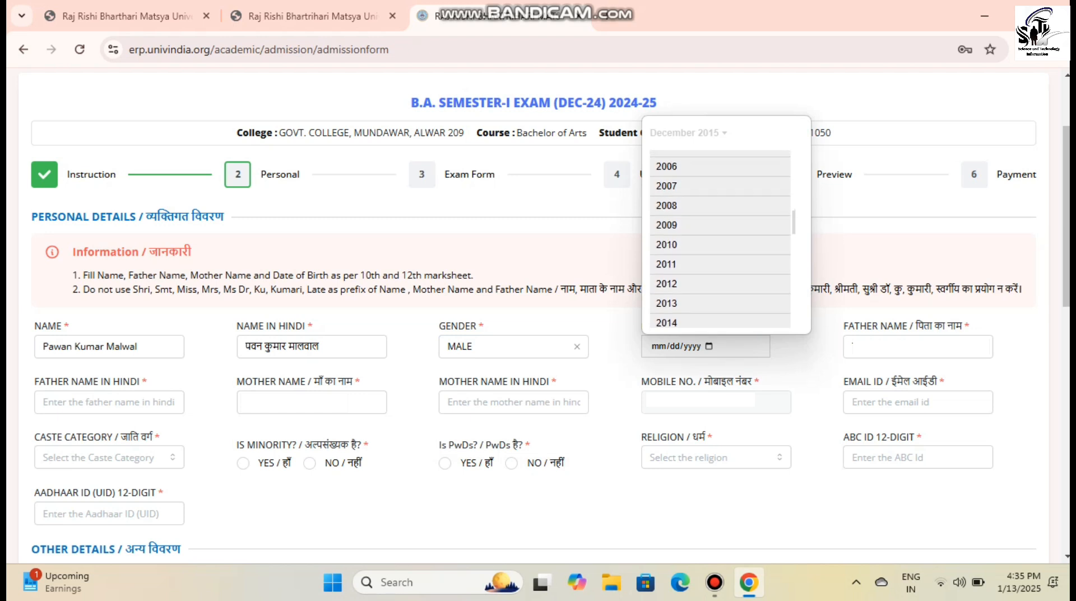
pyautogui.click(720, 172)
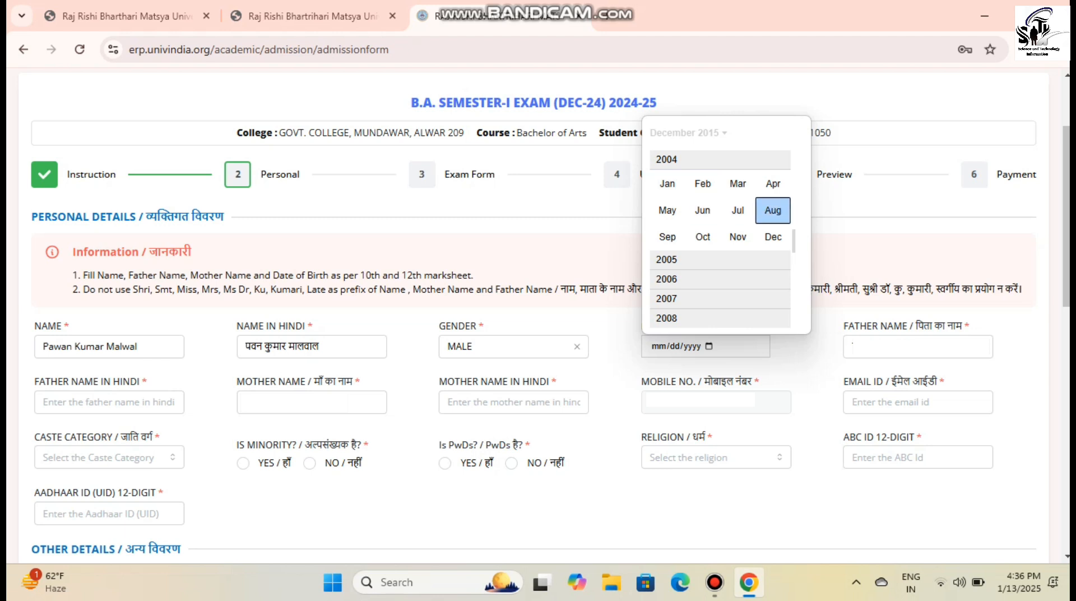
pyautogui.click(773, 210)
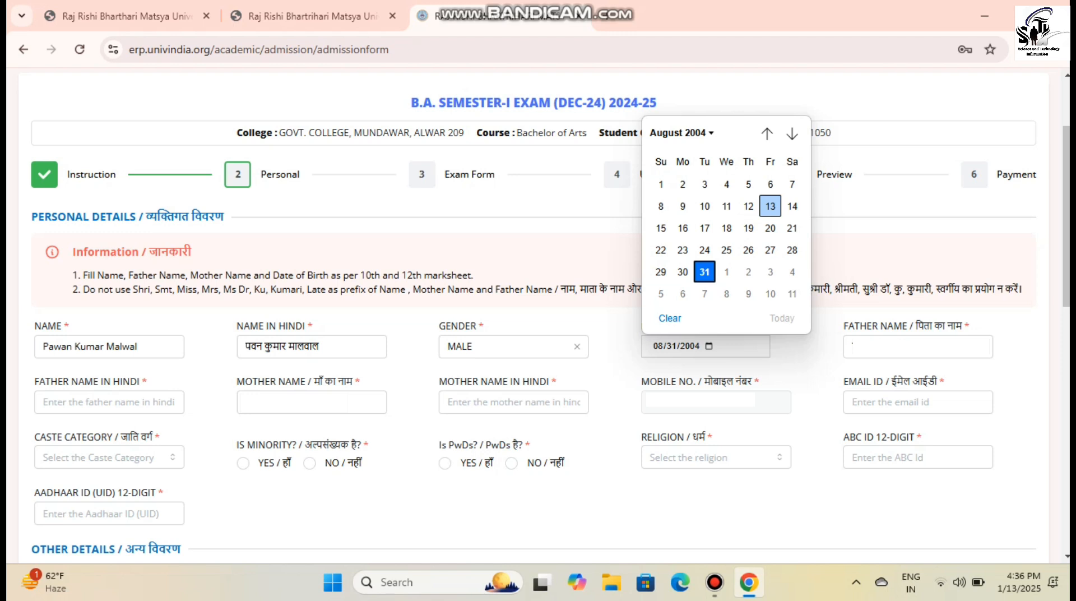
pyautogui.click(748, 227)
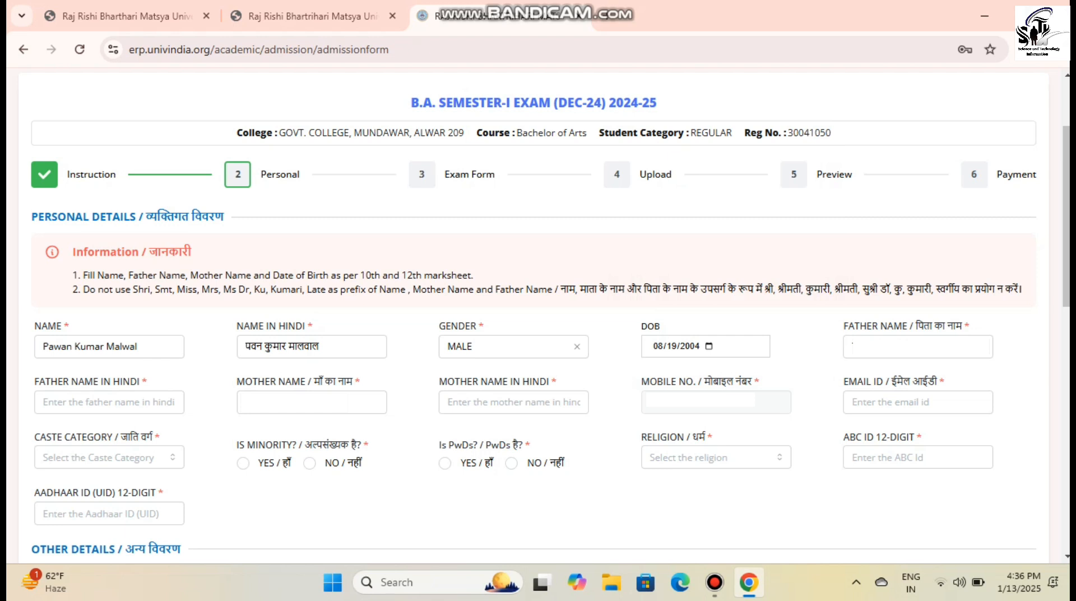
# Enter the father's name in Hindi, choosing the second transliteration suggestion.
pyautogui.click(853, 344)
pyautogui.click(109, 402)
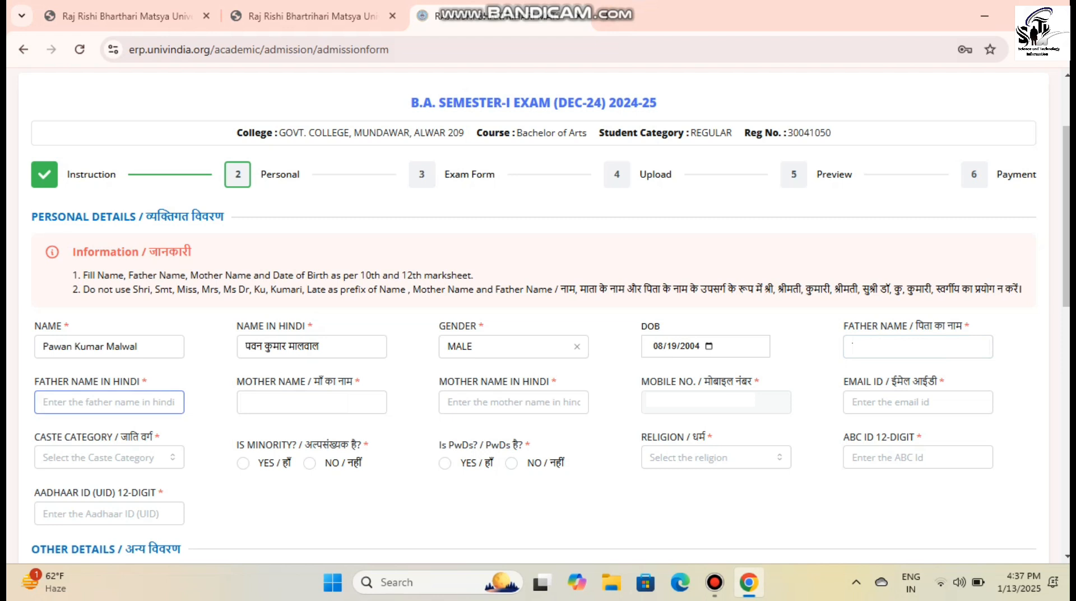
pyautogui.write('chan')
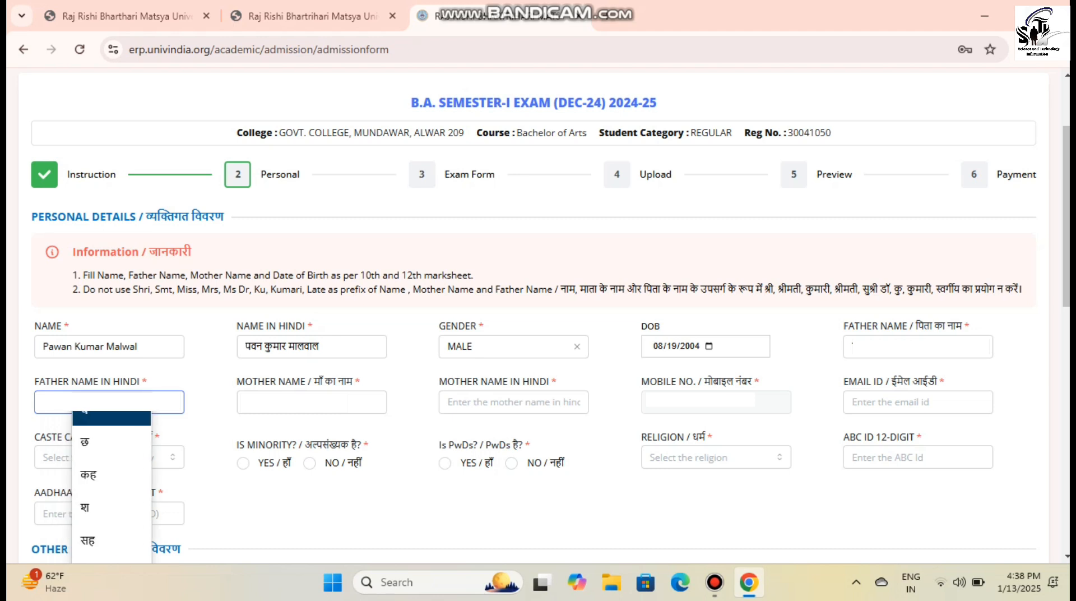
pyautogui.write('d')
pyautogui.press('Down')
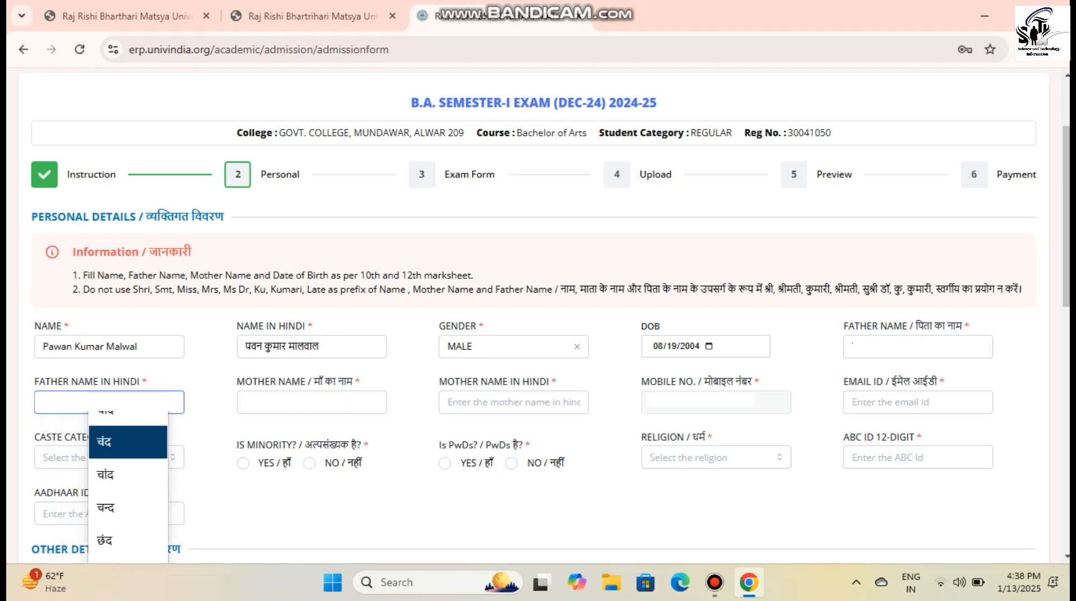
pyautogui.press('Return')
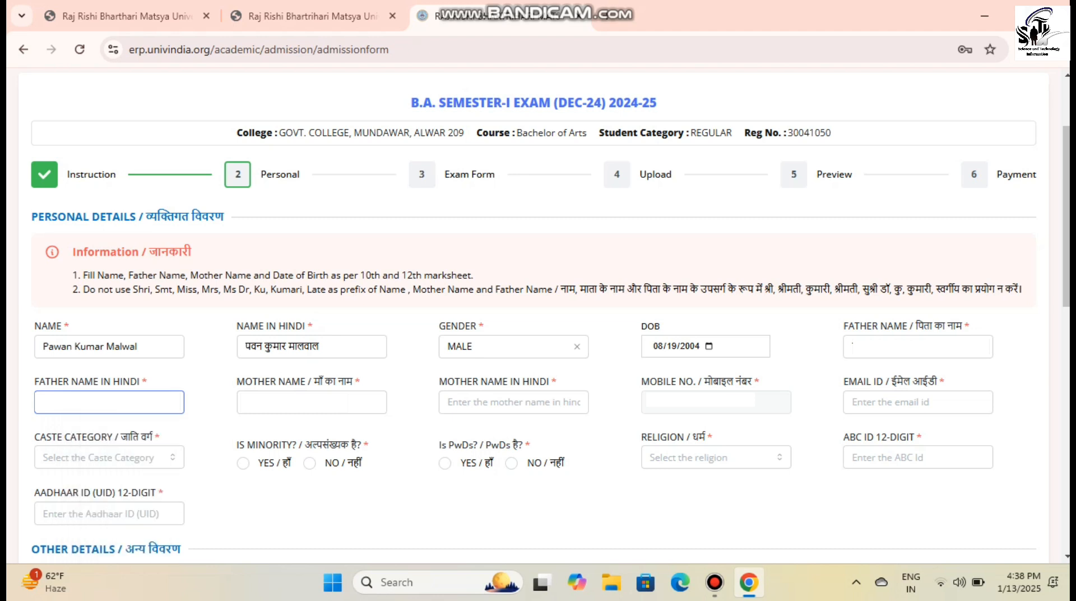
# Fill in the mother's name and its Hindi version, leaving the email field empty.
pyautogui.click(311, 402)
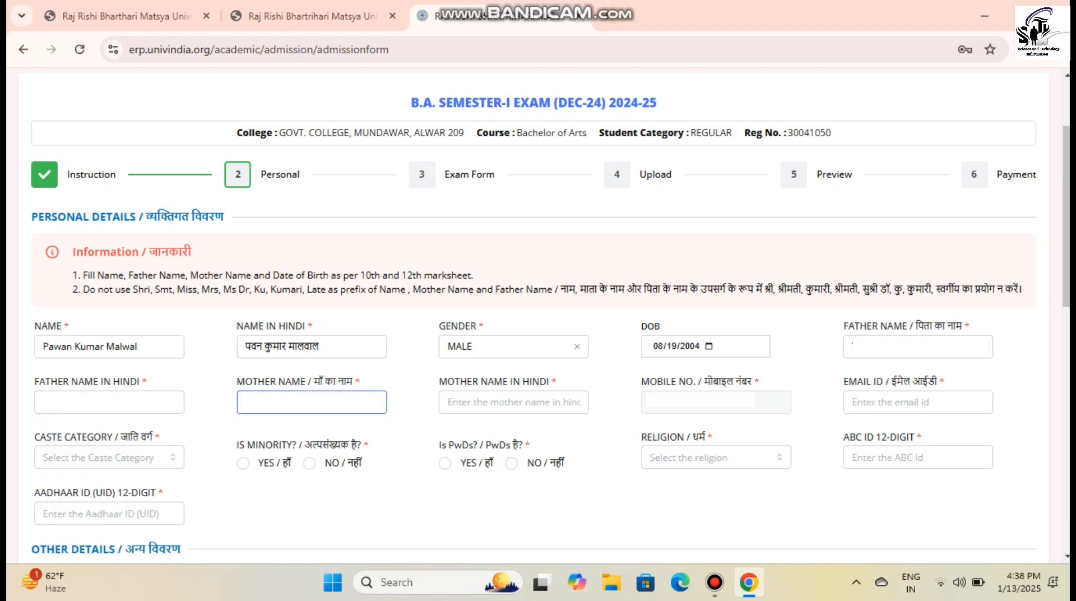
pyautogui.click(513, 402)
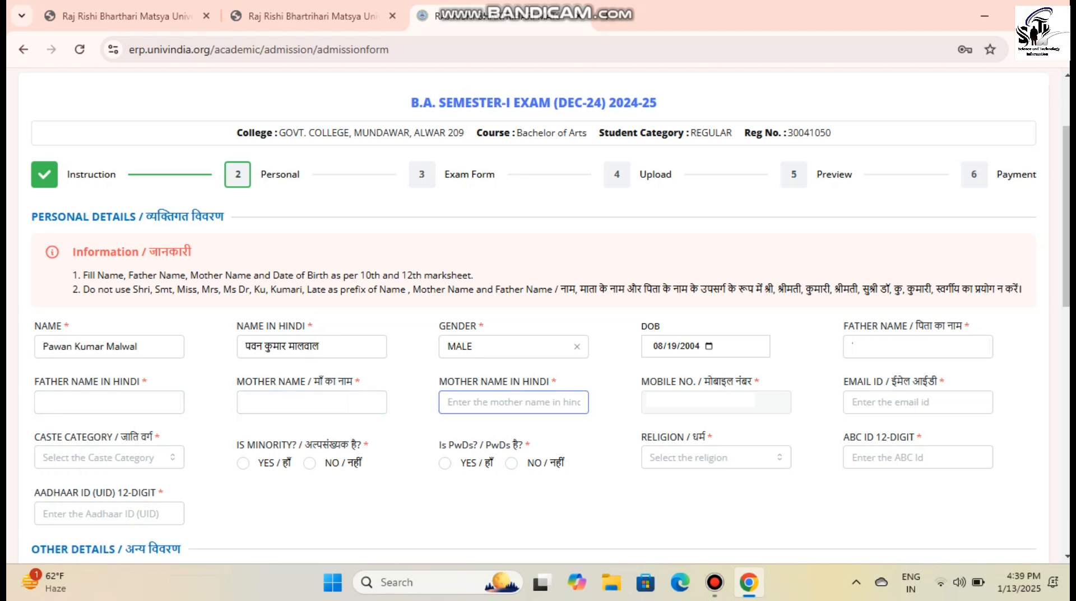
pyautogui.write('de')
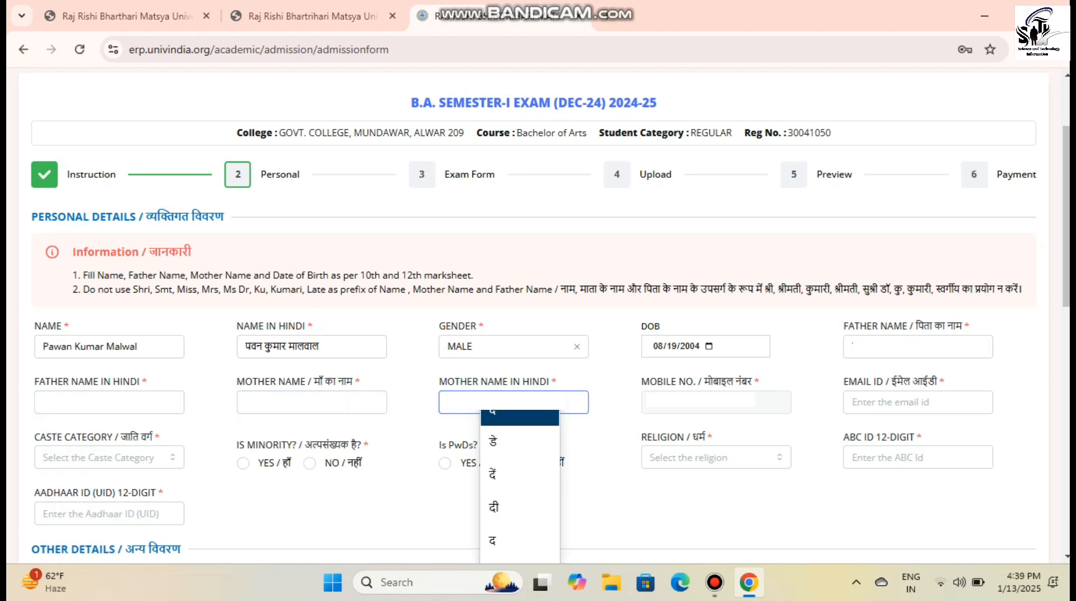
pyautogui.write('vi')
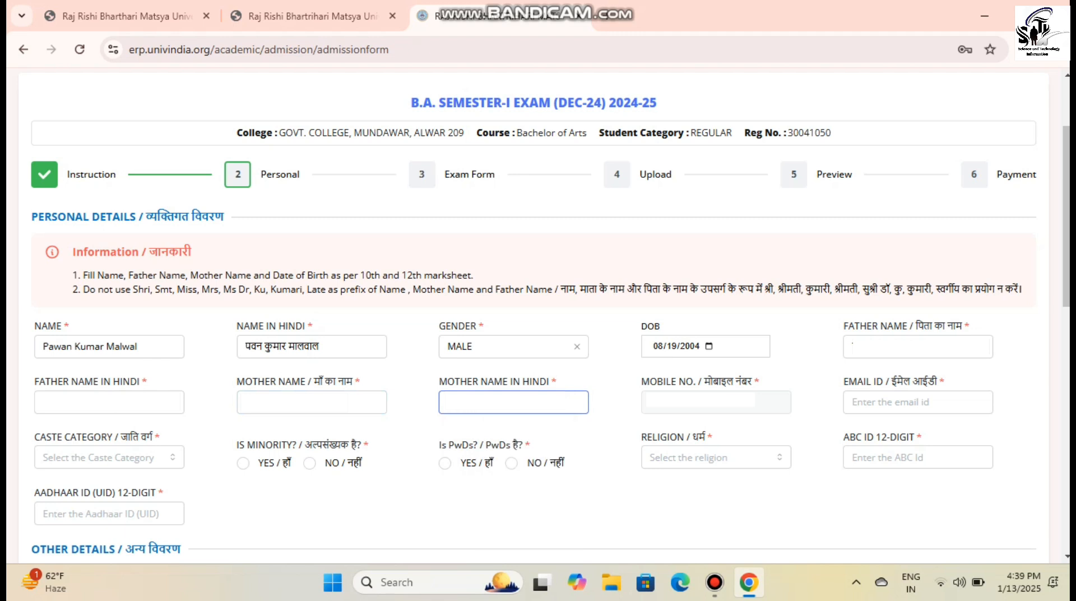
pyautogui.press('Tab')
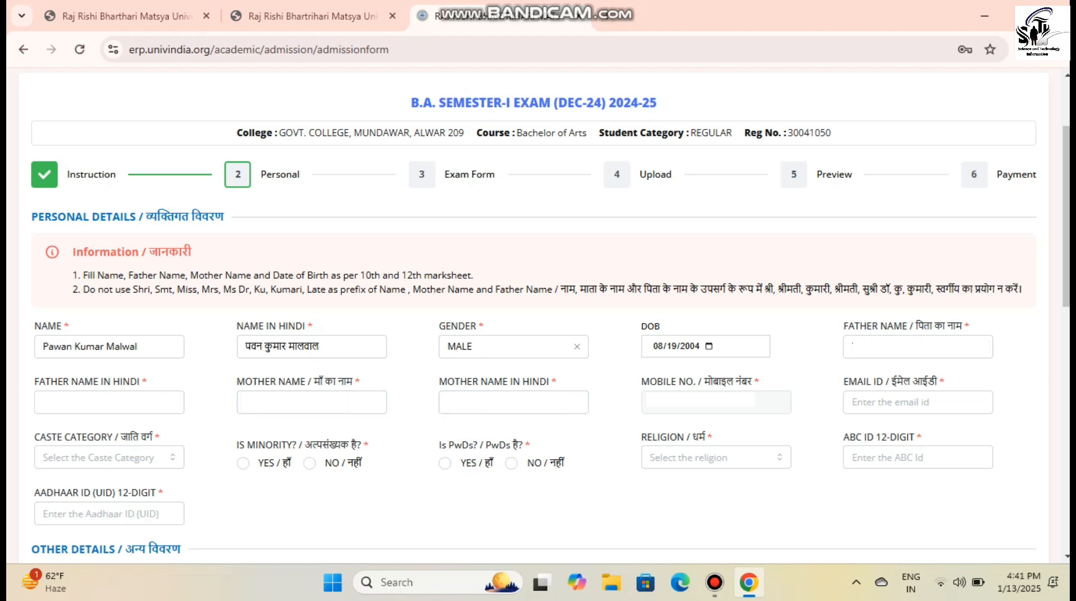
pyautogui.click(918, 402)
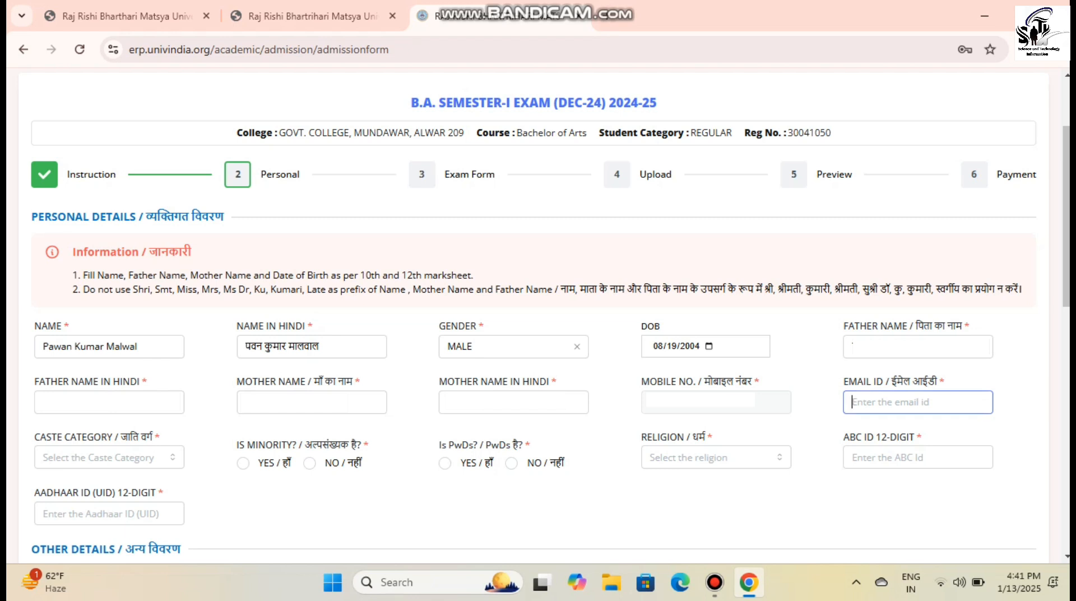
pyautogui.write('pa')
pyautogui.press('BackSpace')
pyautogui.press('BackSpace')
pyautogui.click(109, 458)
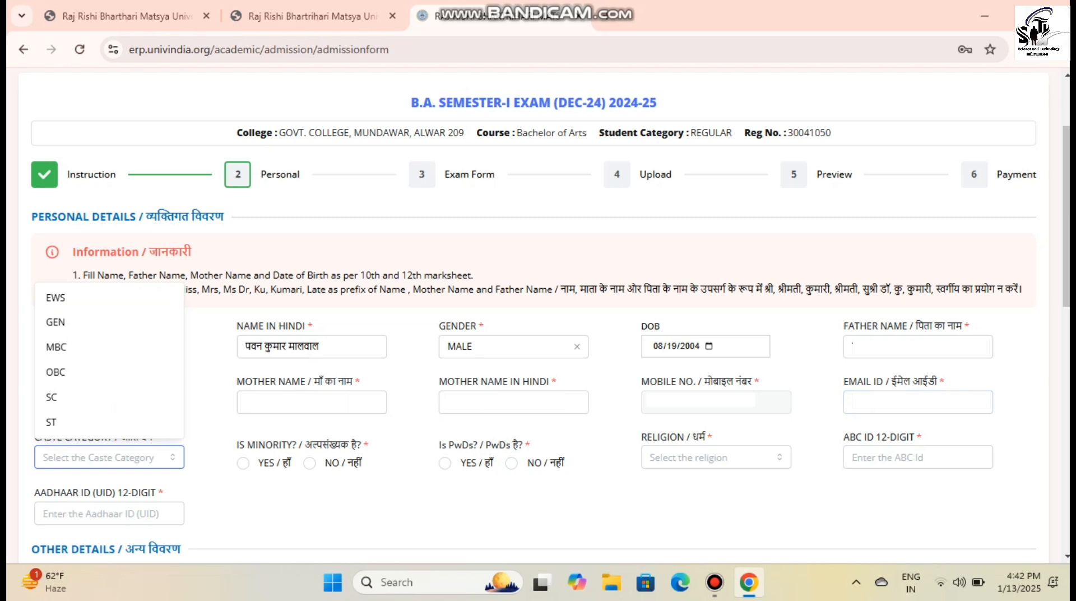
# Set caste category to OBC and answer No for minority and PwD.
pyautogui.press('Down')
pyautogui.press('Down')
pyautogui.press('Down')
pyautogui.press('Down')
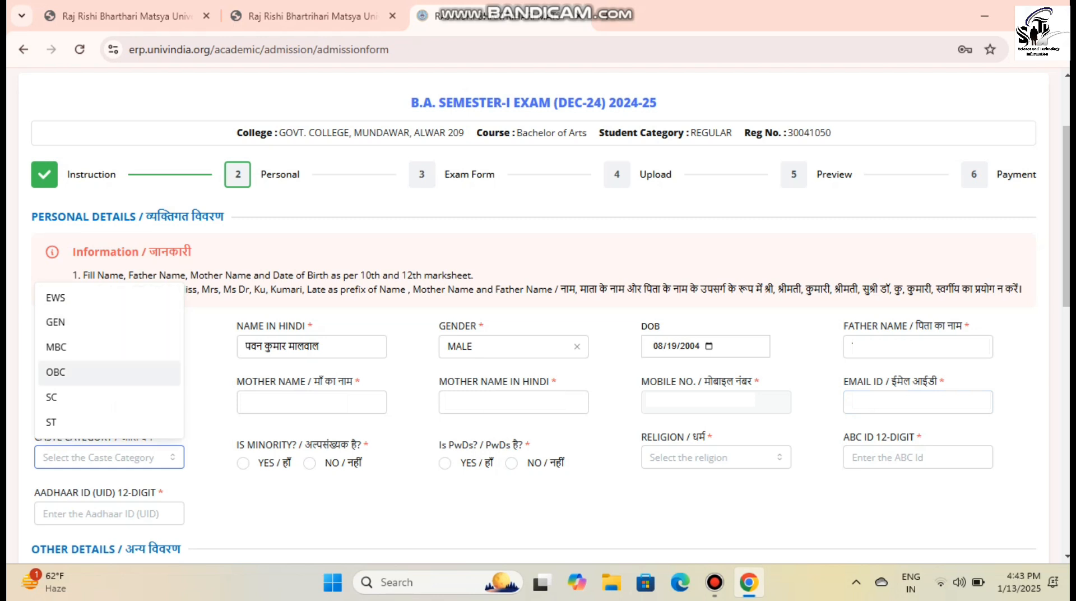
pyautogui.press('Return')
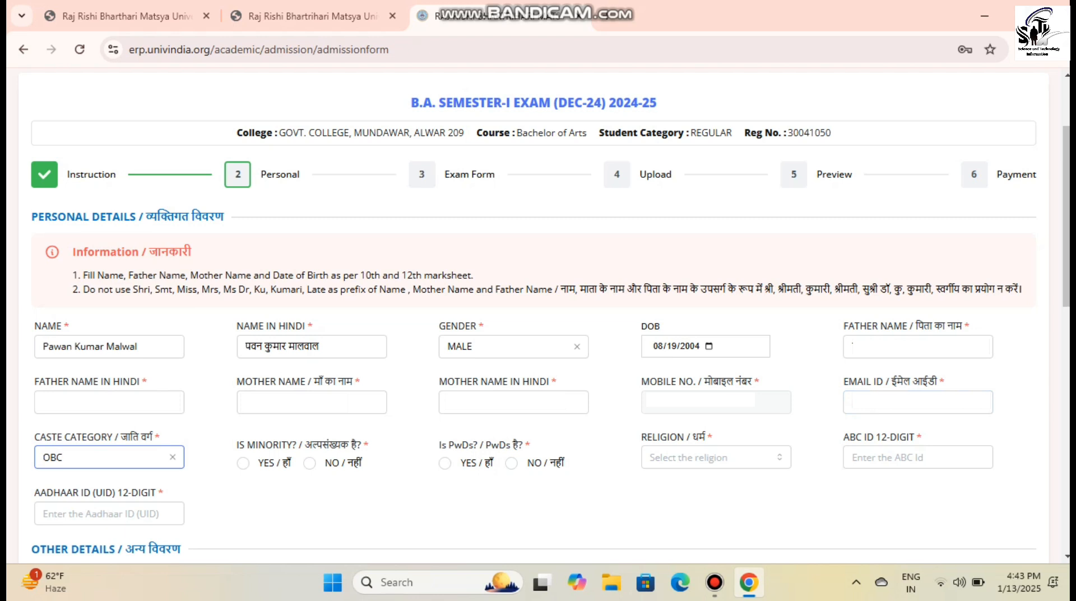
pyautogui.click(309, 463)
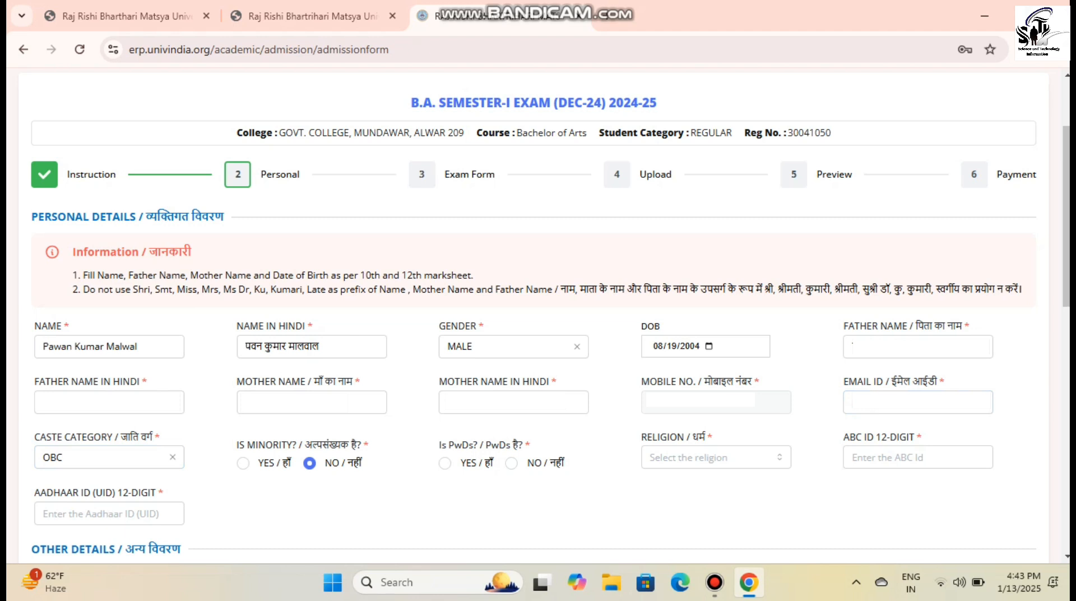
pyautogui.click(512, 463)
# Choose Hindu as the religion.
pyautogui.click(716, 458)
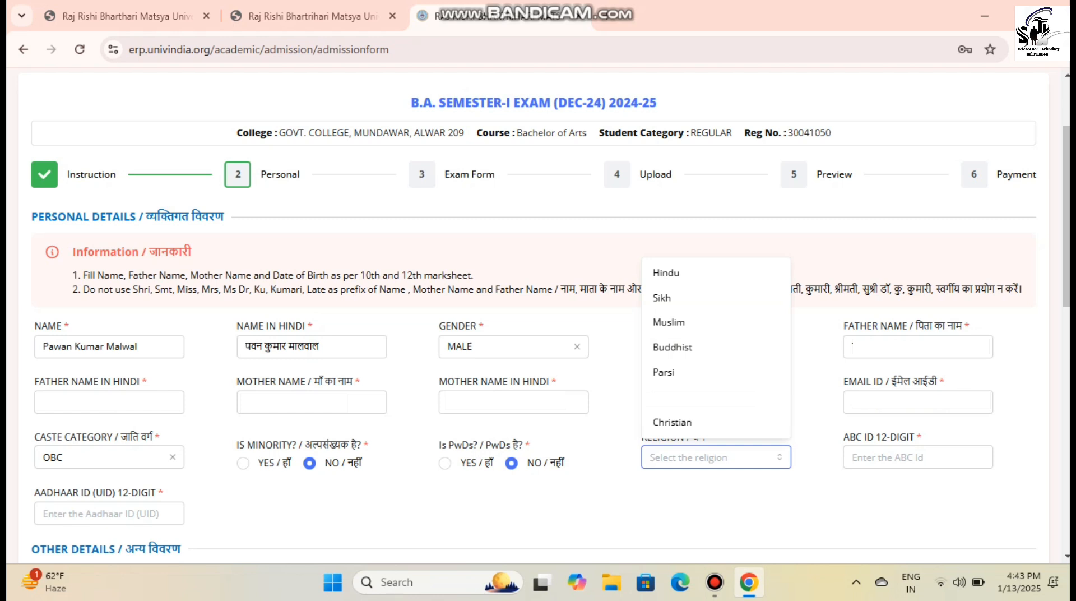
pyautogui.press('Down')
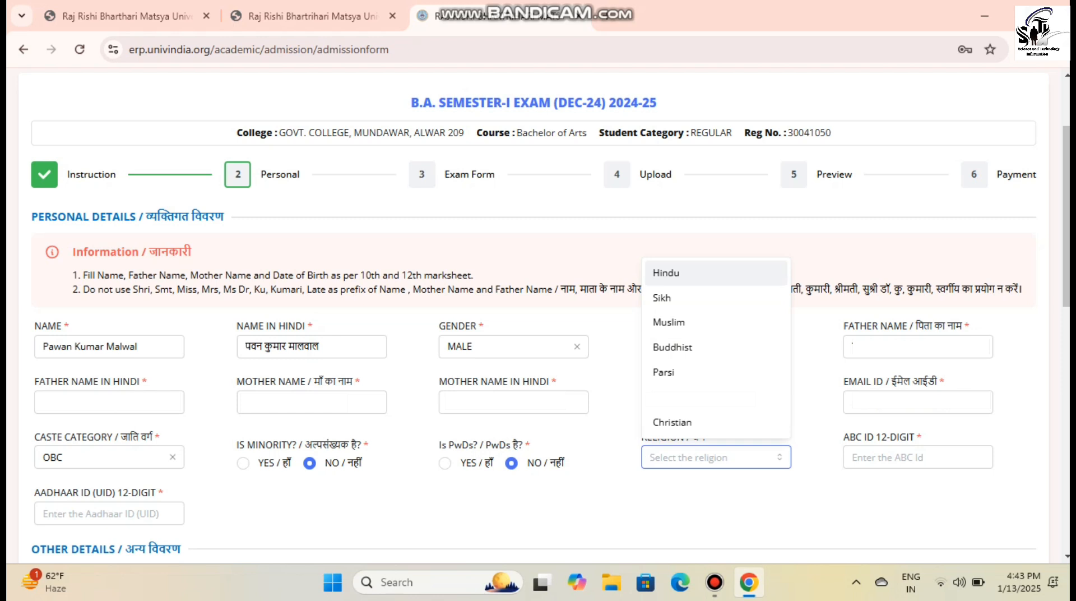
pyautogui.press('Return')
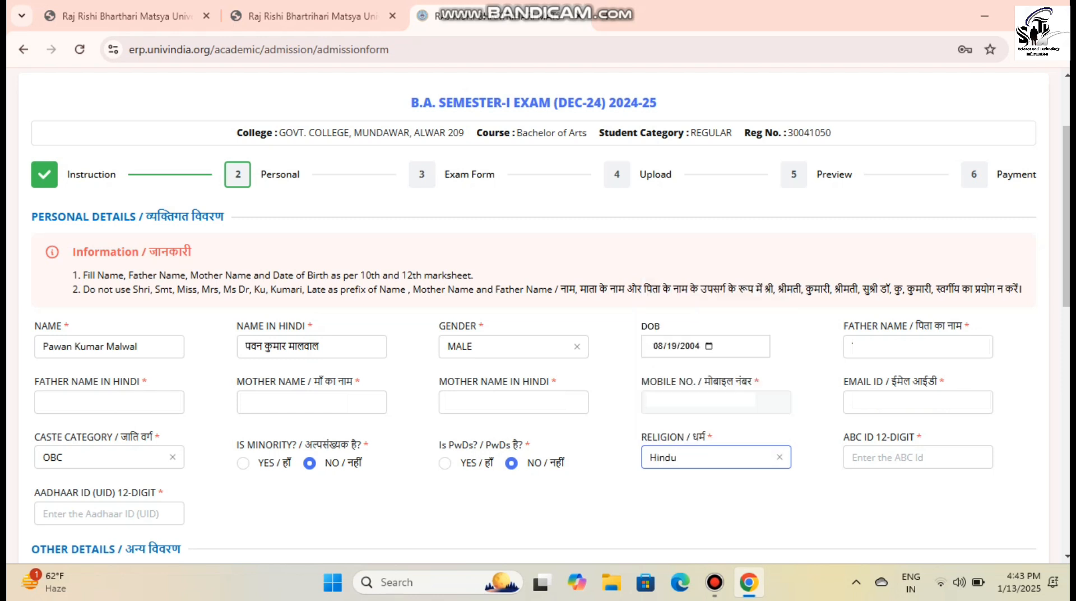
pyautogui.press('Tab')
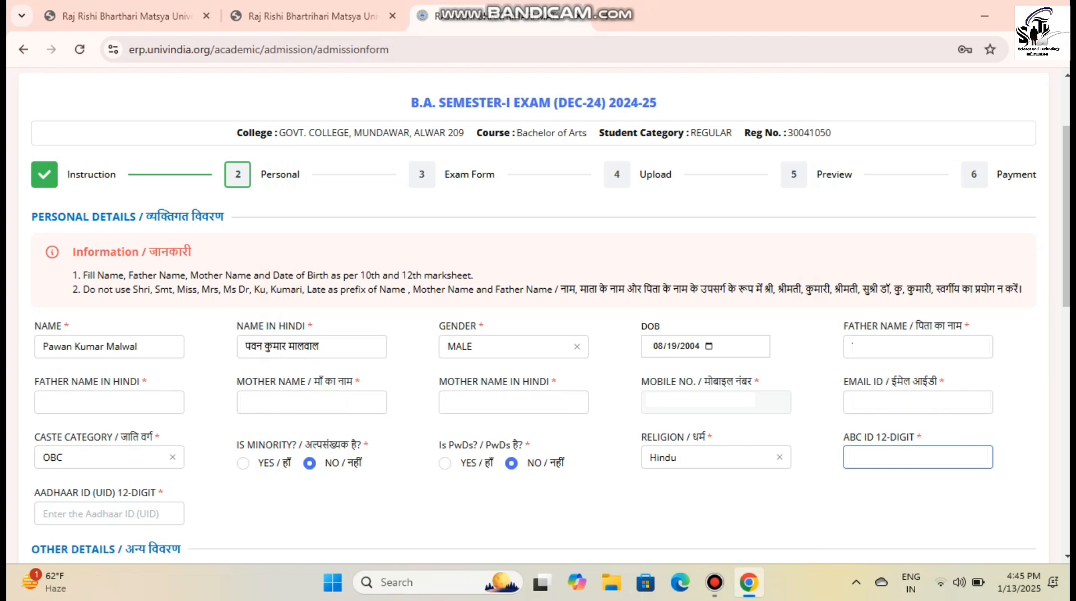
# Enter the Aadhaar ID and scroll down to the Other Details section.
pyautogui.click(108, 514)
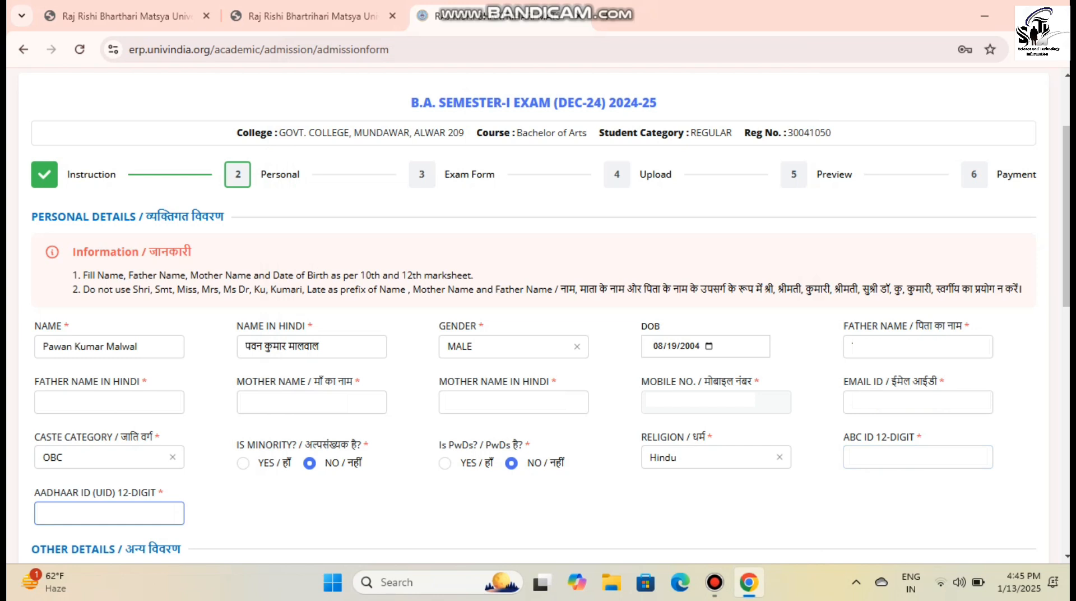
pyautogui.scroll(-8, 538, 314)
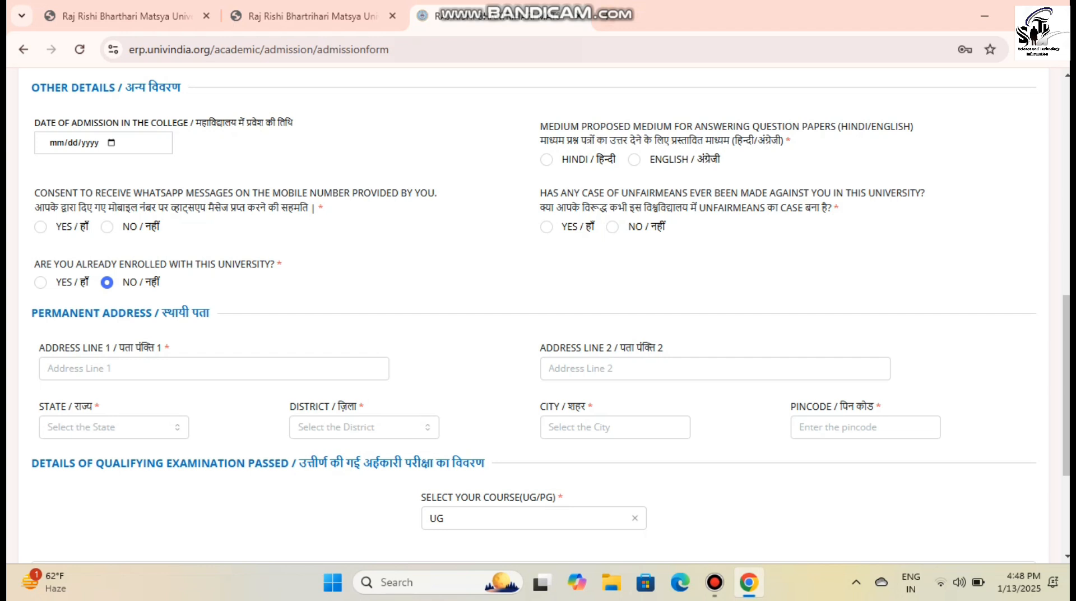
# Set admission date 09/07/2024, Hindi answering medium, WhatsApp consent Yes and unfairmeans No.
pyautogui.click(57, 143)
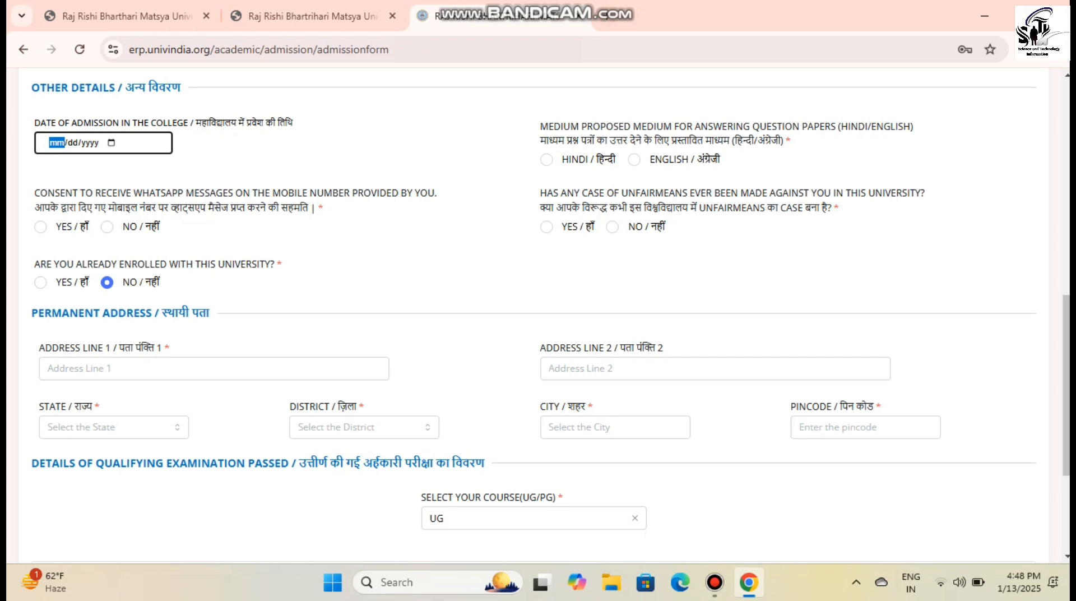
pyautogui.write('07/')
pyautogui.write('10')
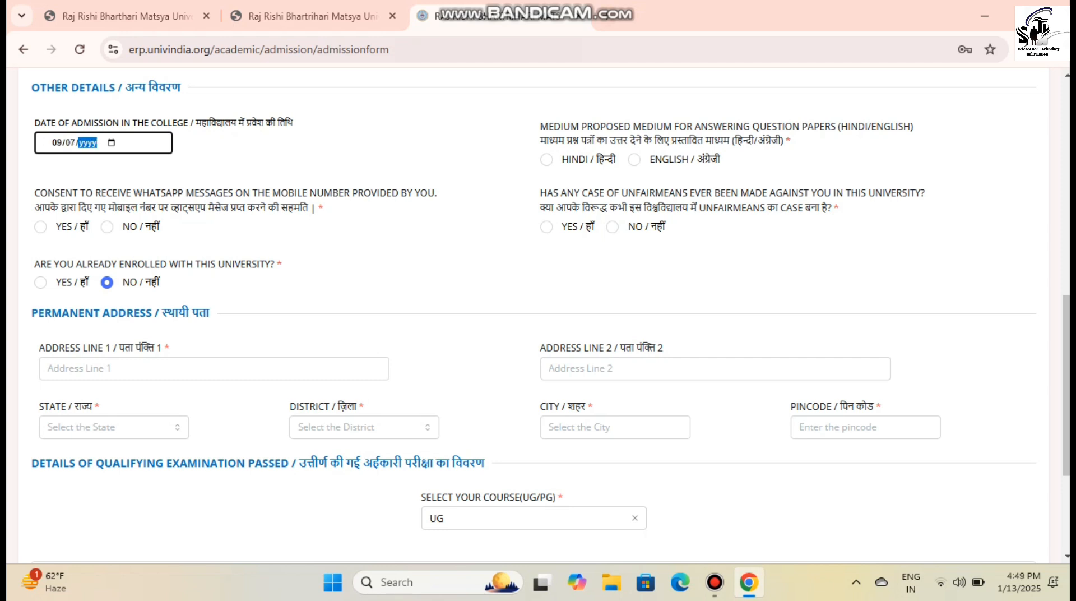
pyautogui.write('202')
pyautogui.write('4')
pyautogui.click(546, 160)
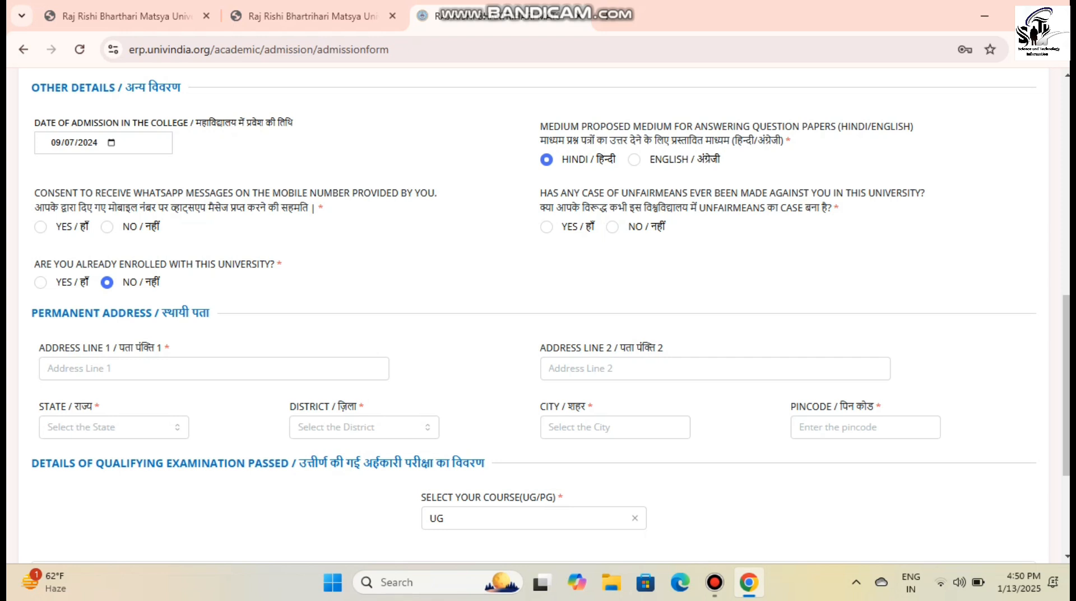
pyautogui.click(40, 227)
pyautogui.click(612, 226)
pyautogui.click(214, 369)
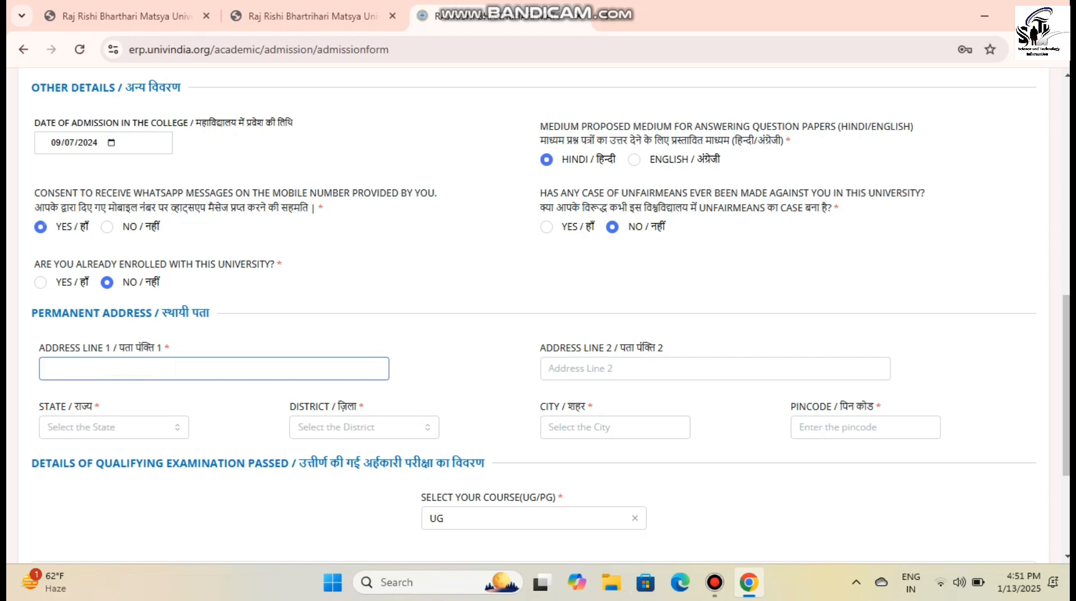
# Choose Rajasthan as the state and Alwar as the district for the permanent address.
pyautogui.click(550, 368)
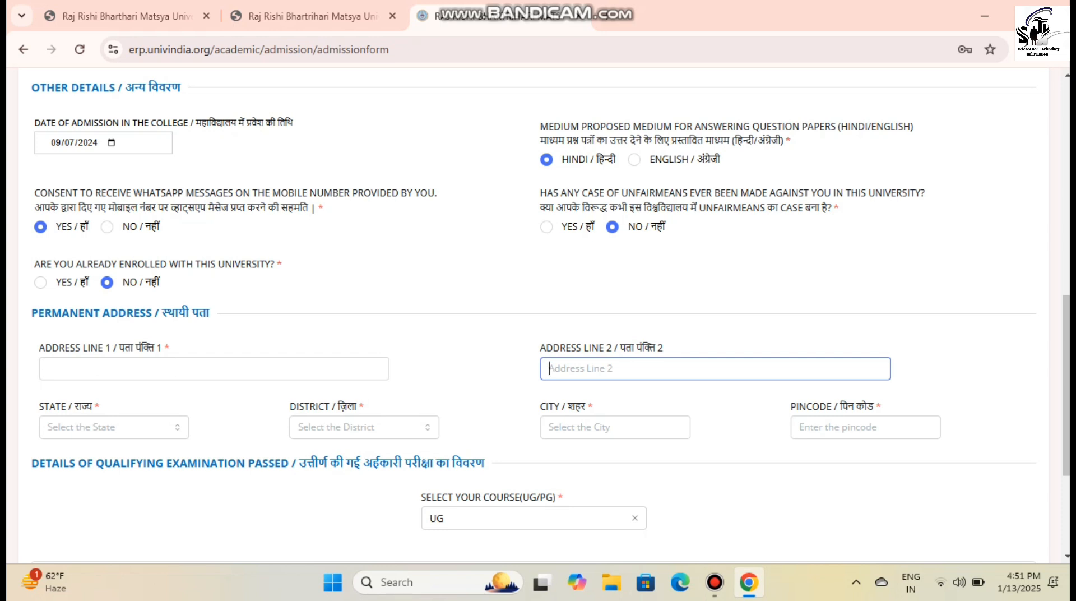
pyautogui.click(107, 427)
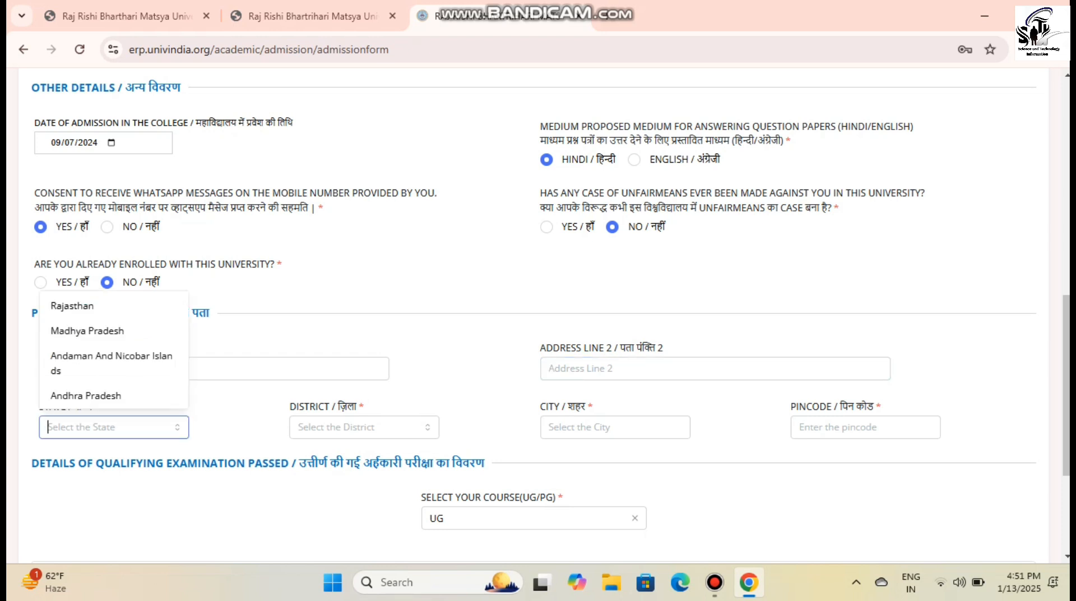
pyautogui.click(72, 306)
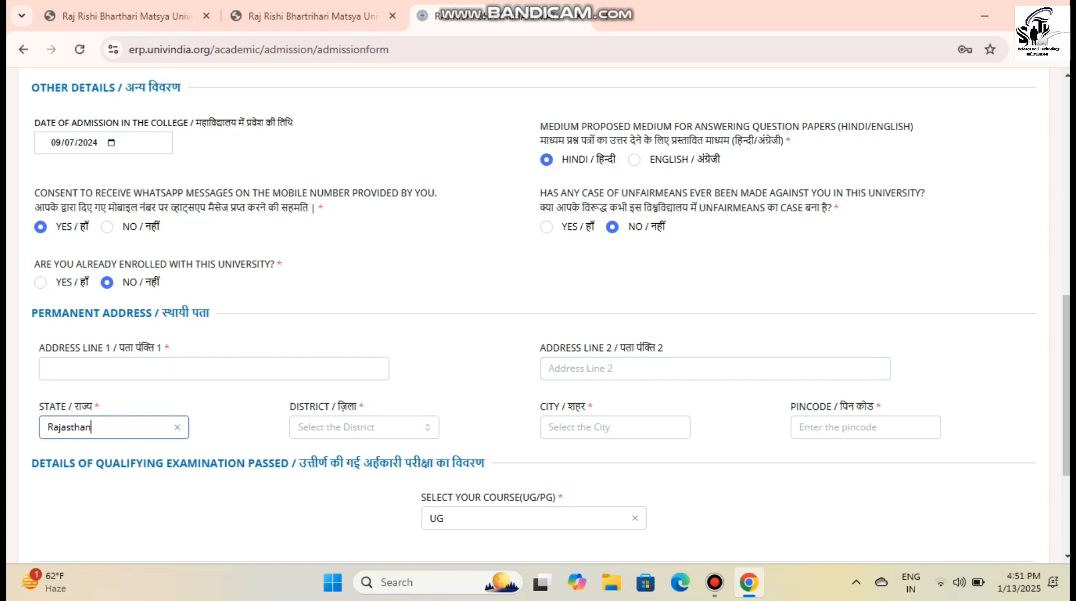
pyautogui.click(364, 427)
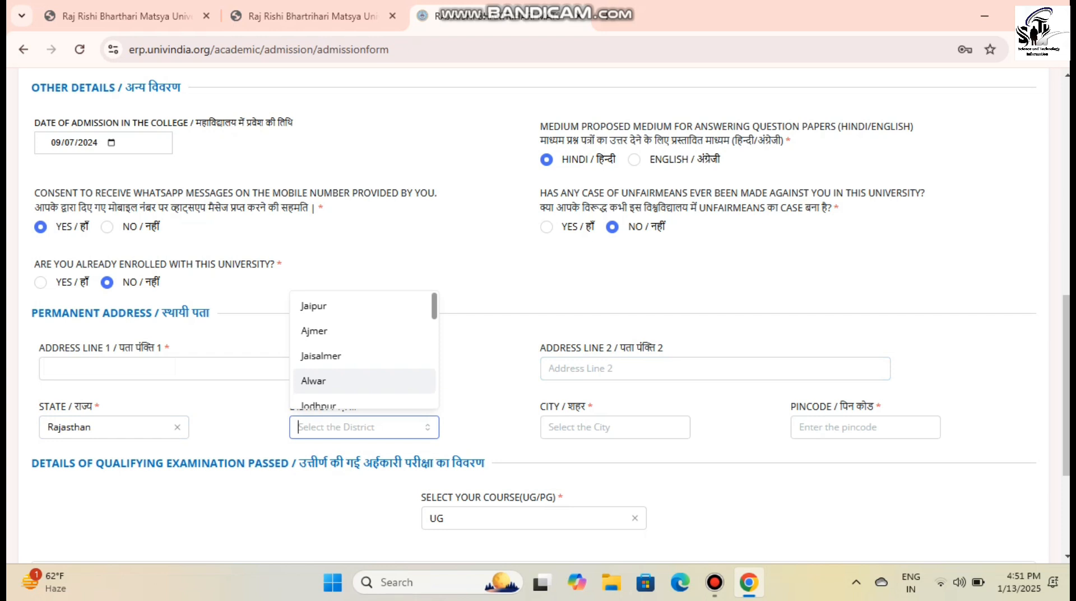
pyautogui.click(312, 380)
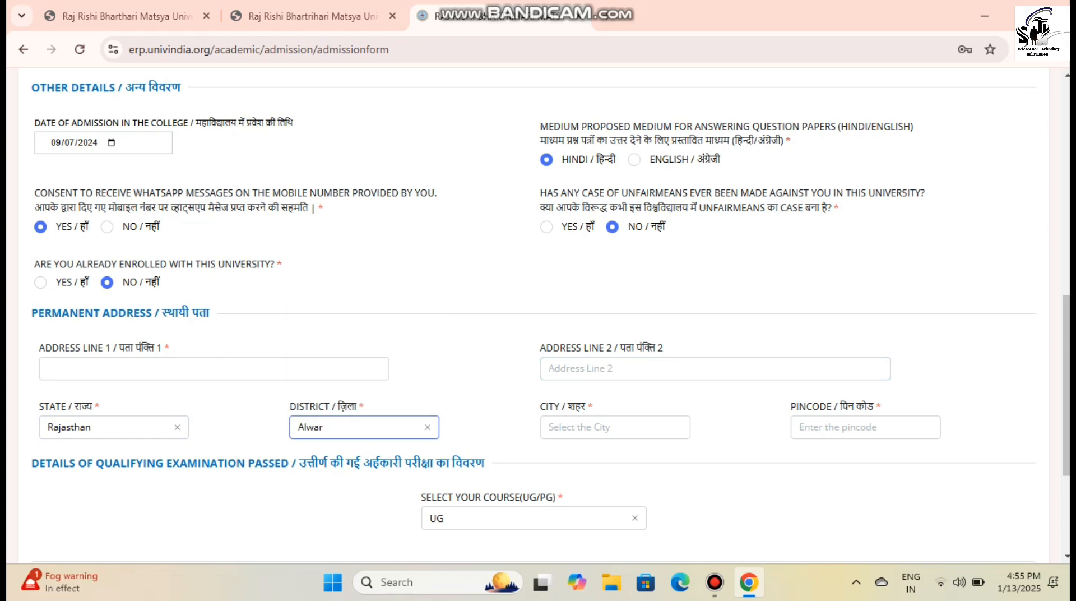
pyautogui.click(616, 427)
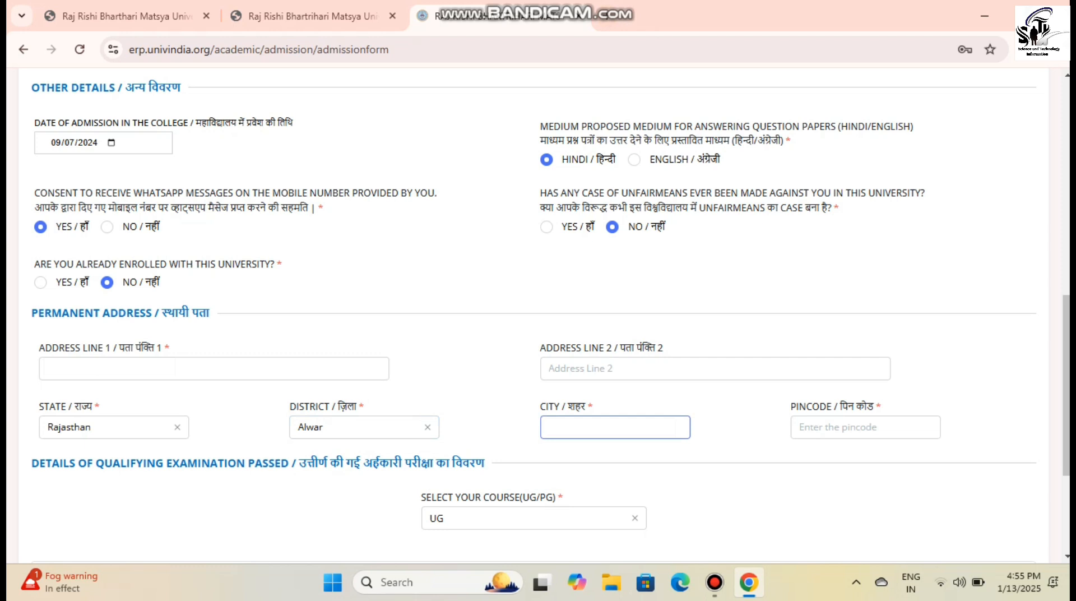
# Enter the pincode for the permanent address.
pyautogui.click(866, 427)
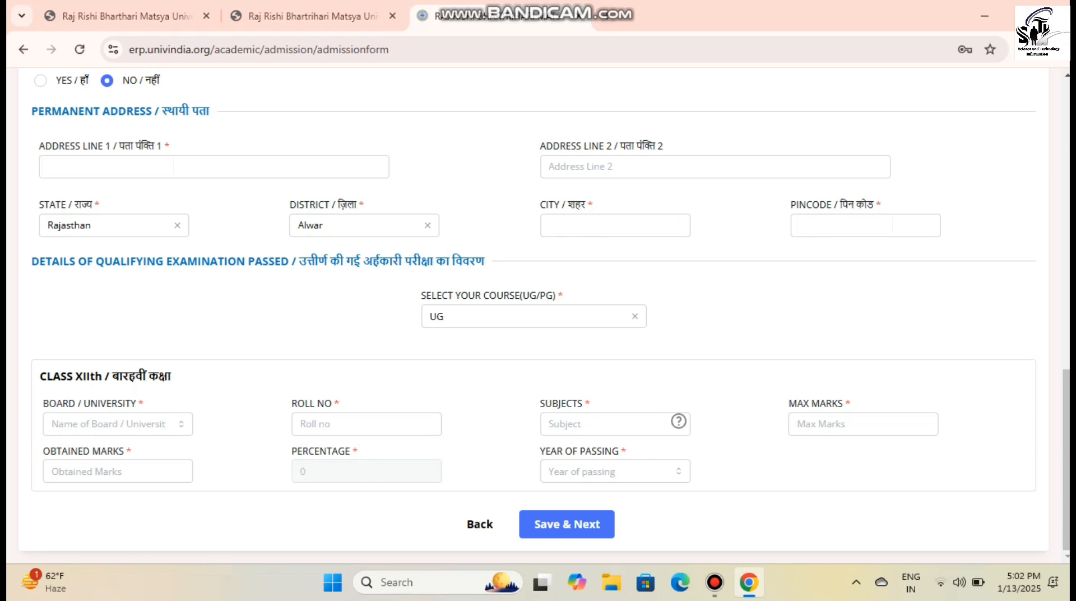
# Choose OTHER as the Class XII board and enter 'Rajasthan State Open School' as its name.
pyautogui.click(118, 424)
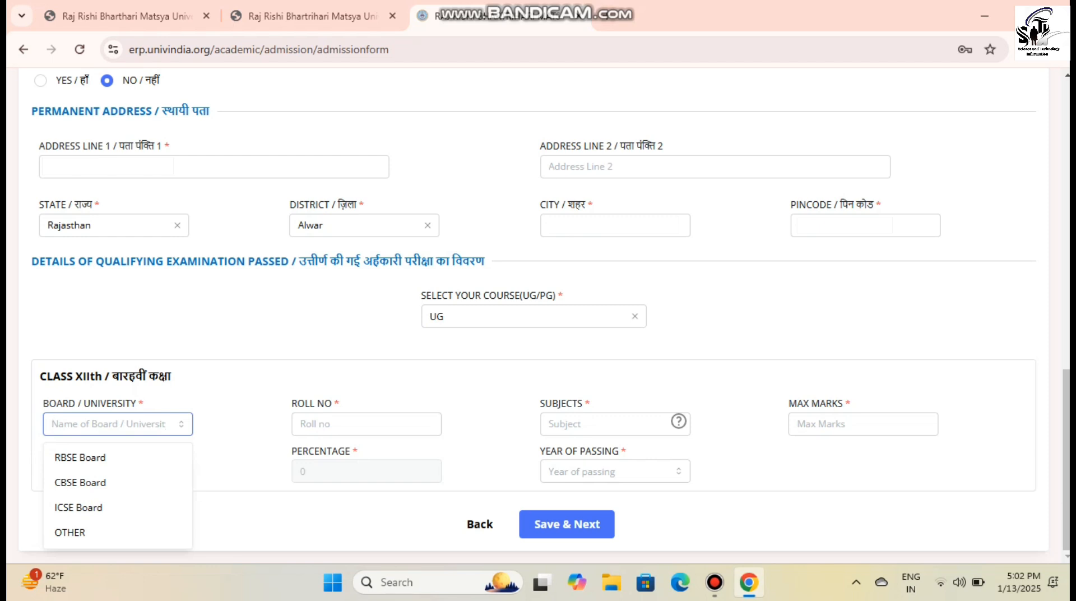
pyautogui.press('Down')
pyautogui.press('Down')
pyautogui.press('Down')
pyautogui.press('Down')
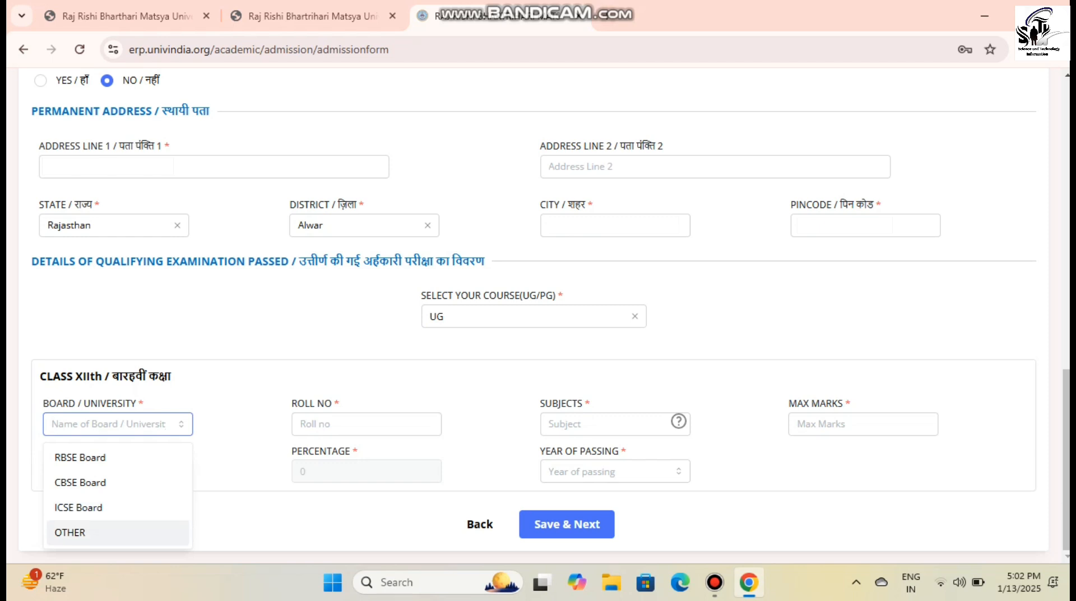
pyautogui.press('Return')
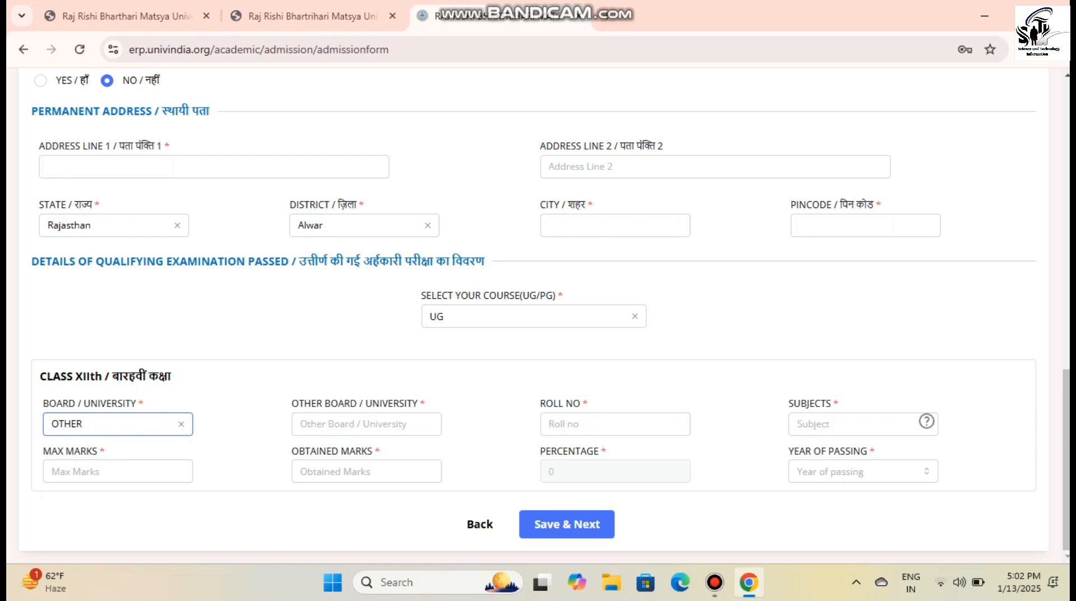
pyautogui.click(366, 424)
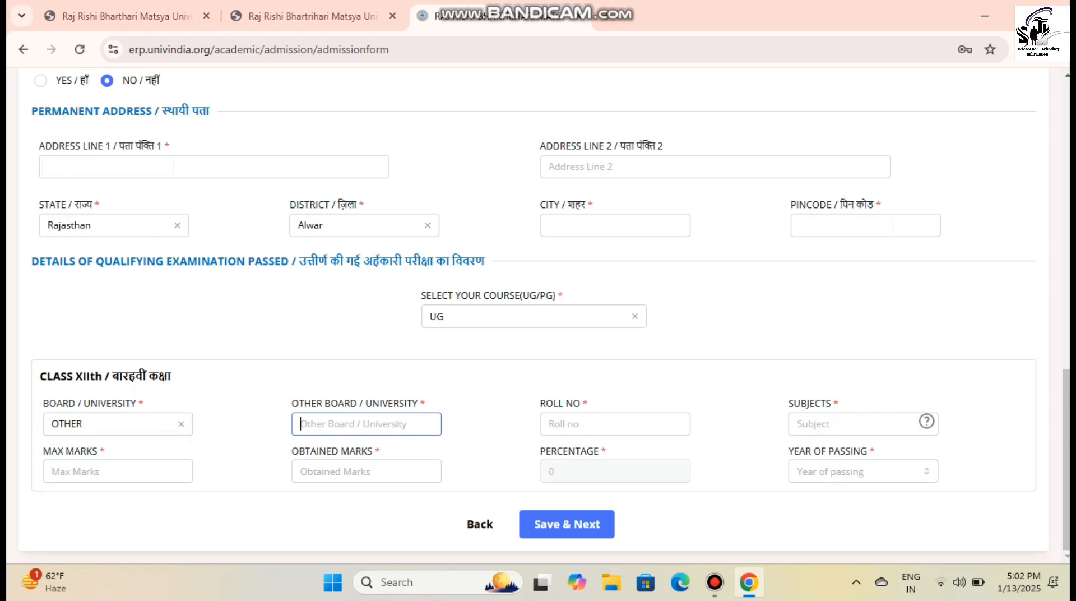
pyautogui.write('Rajasthan State Op')
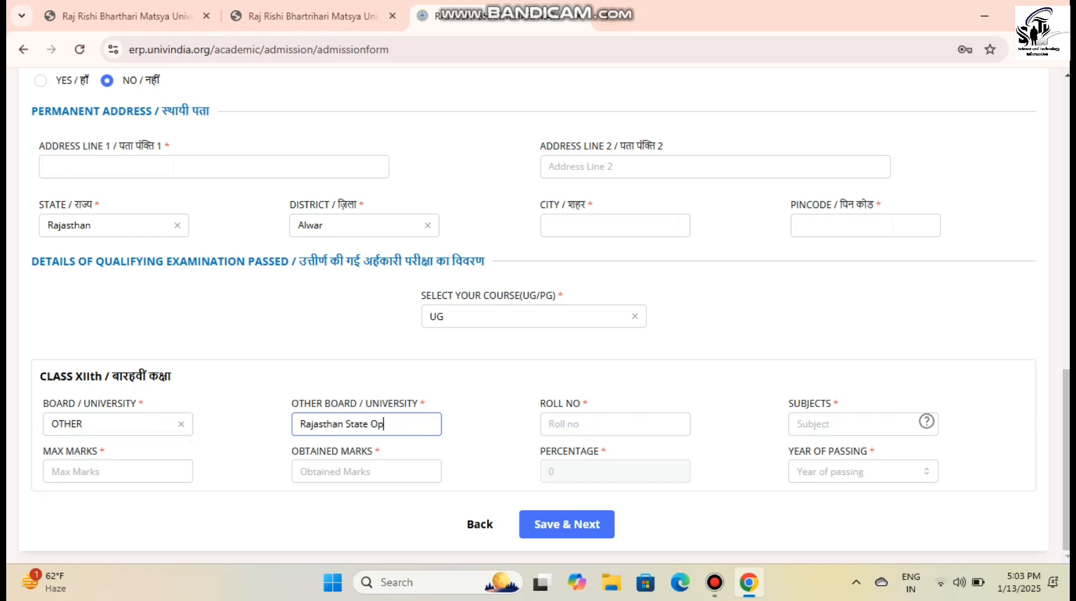
pyautogui.write('en School')
pyautogui.click(615, 424)
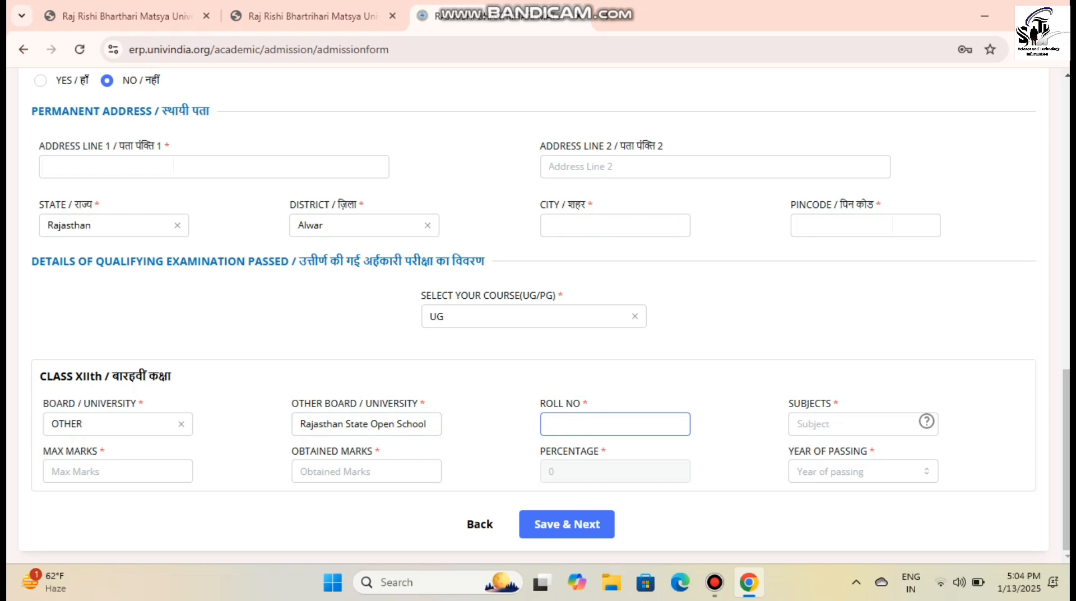
# Enter Class XII subject Arts, max marks 500, obtained marks 298 and passing year 2023.
pyautogui.click(813, 424)
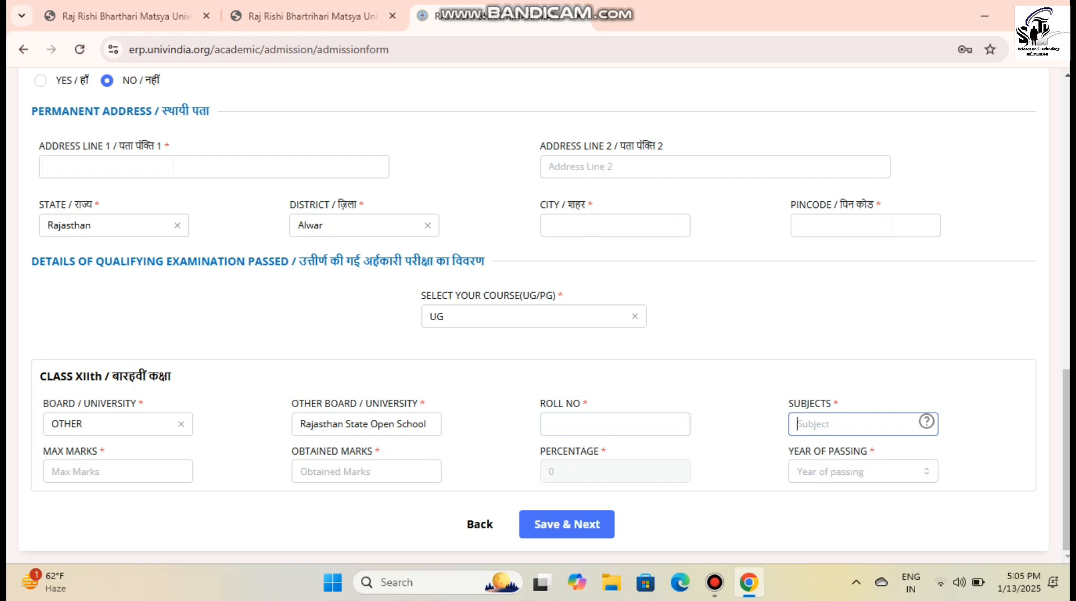
pyautogui.write('Arts')
pyautogui.press('Tab')
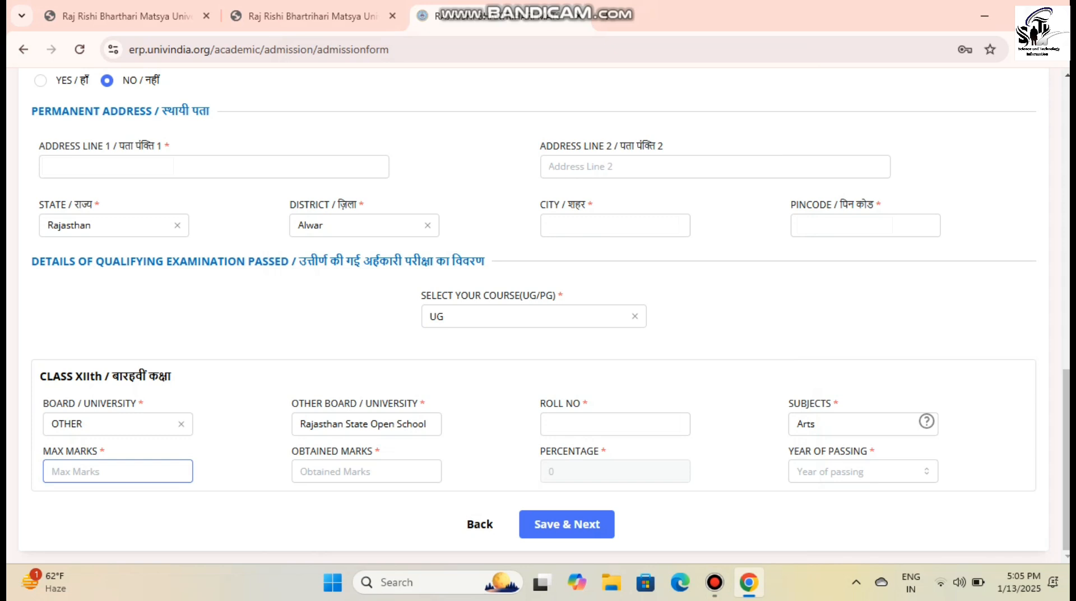
pyautogui.write('500')
pyautogui.click(337, 471)
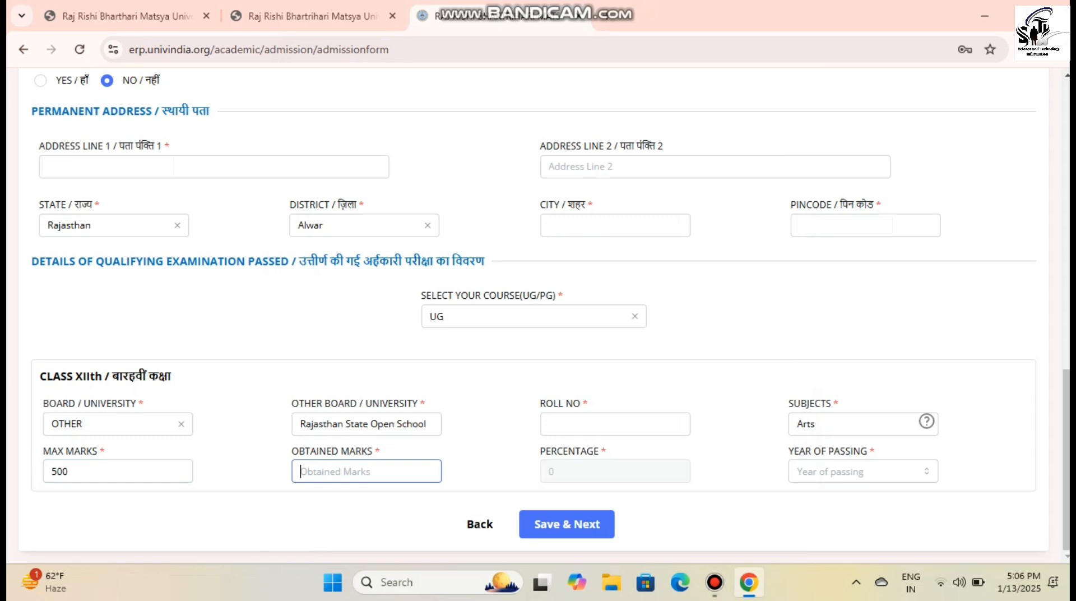
pyautogui.write('298')
pyautogui.press('Tab')
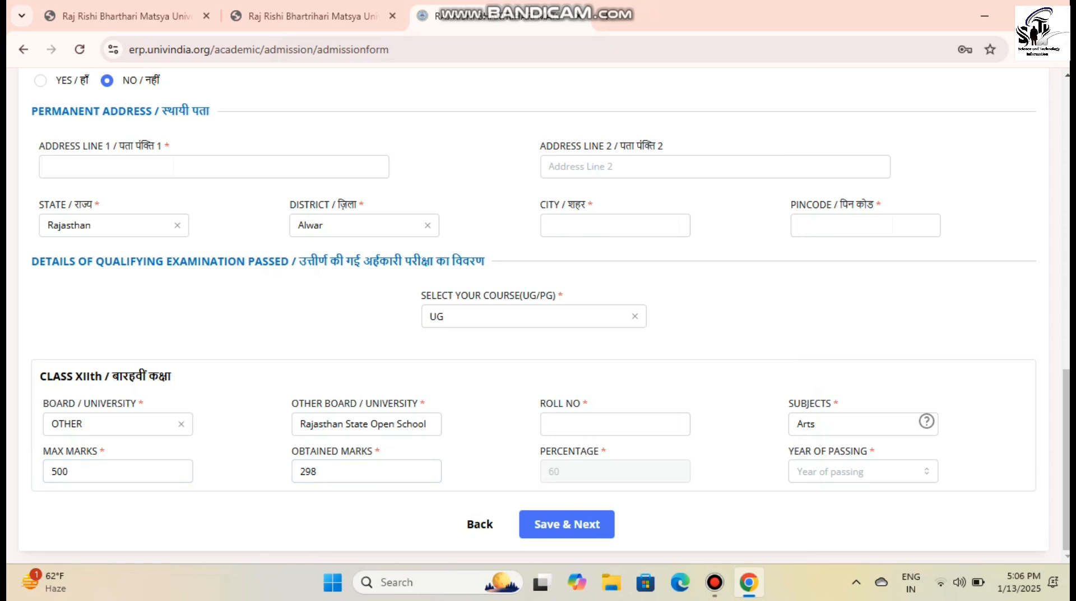
pyautogui.click(864, 472)
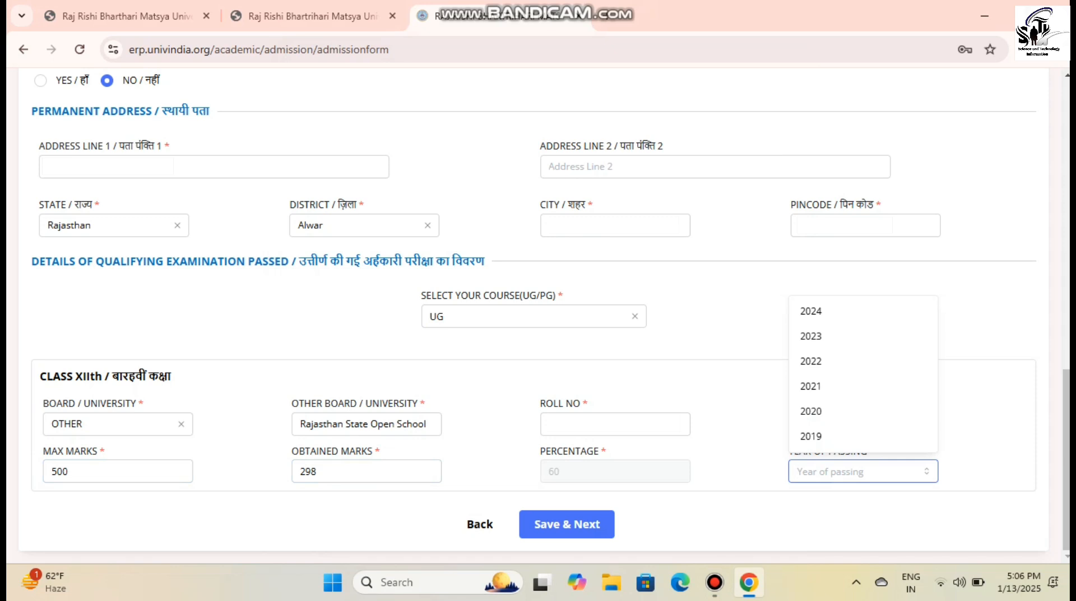
pyautogui.write('2023')
pyautogui.press('Return')
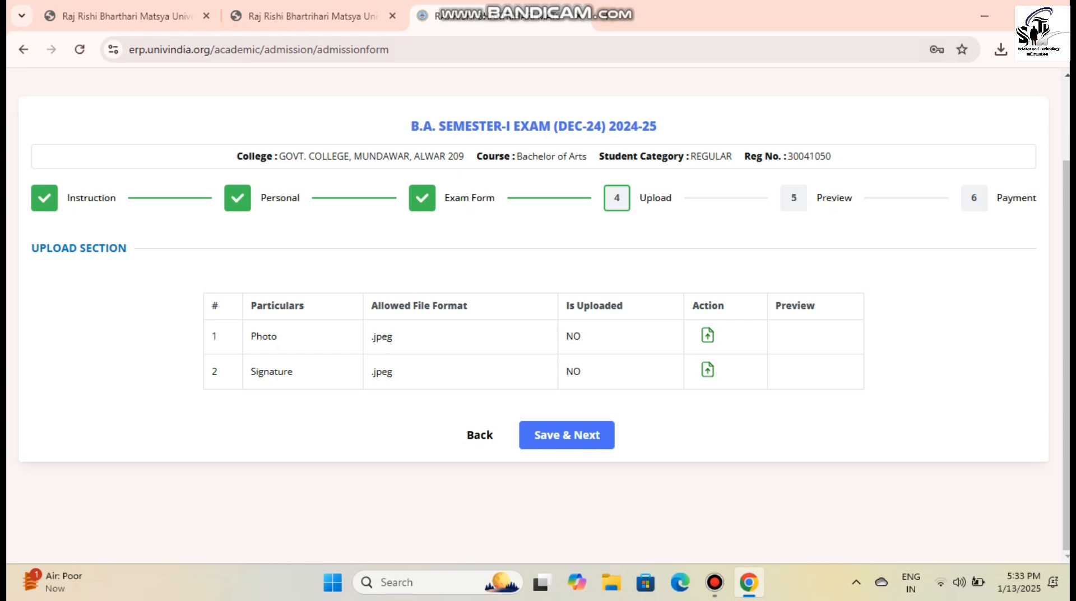
# Upload phot.jpeg from Downloads as the student's photo.
pyautogui.click(708, 335)
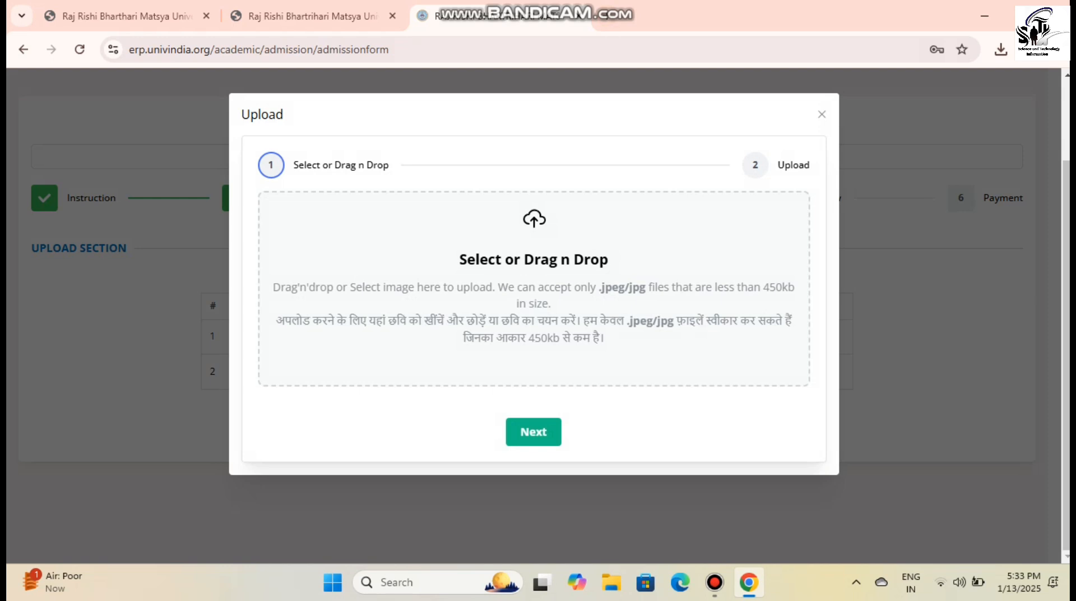
pyautogui.click(534, 260)
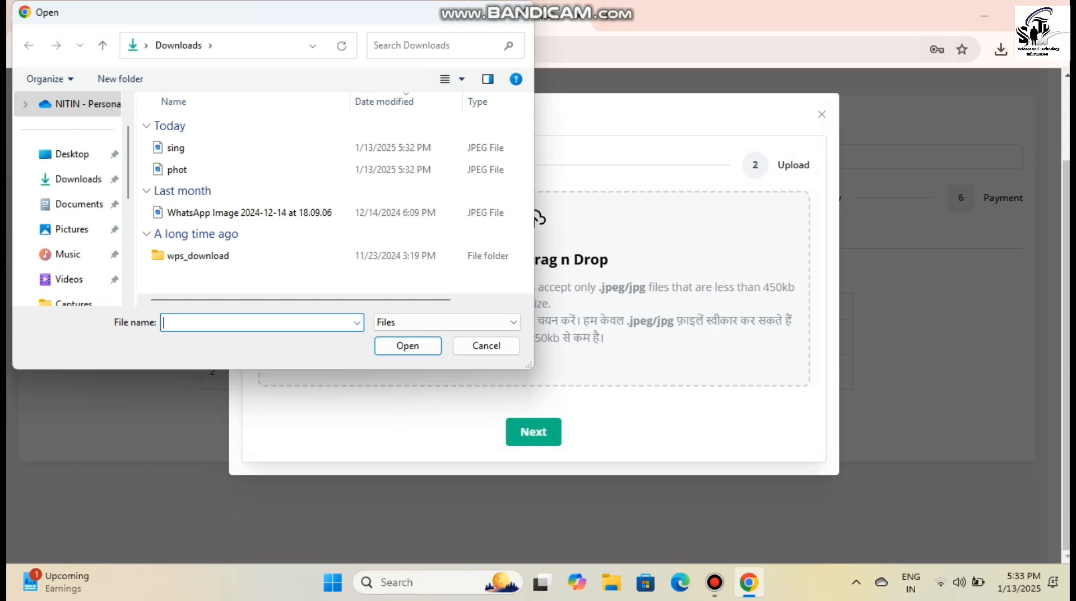
pyautogui.click(185, 170)
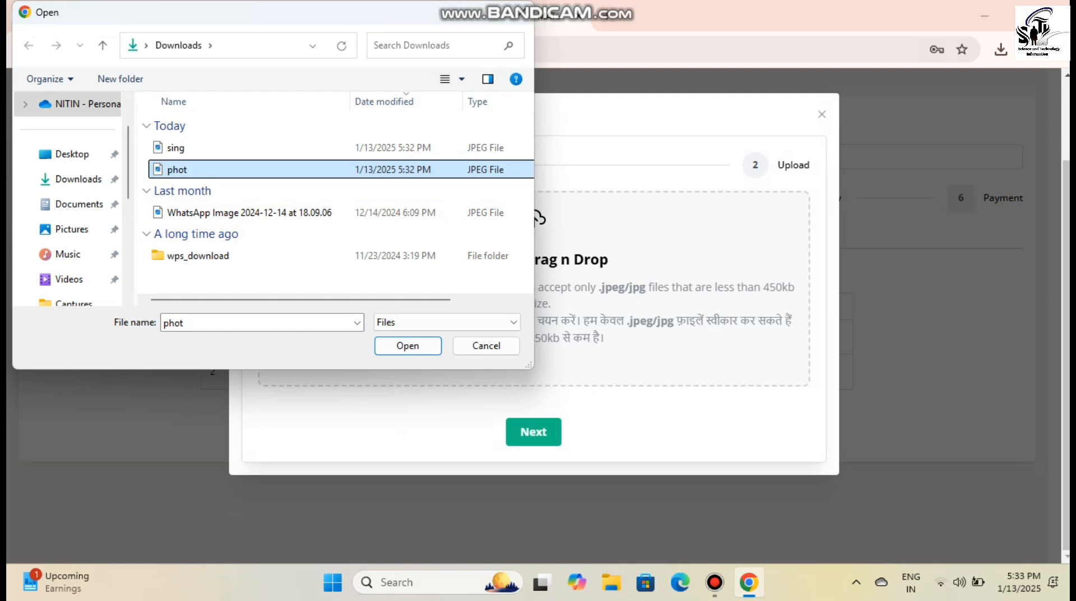
pyautogui.click(408, 346)
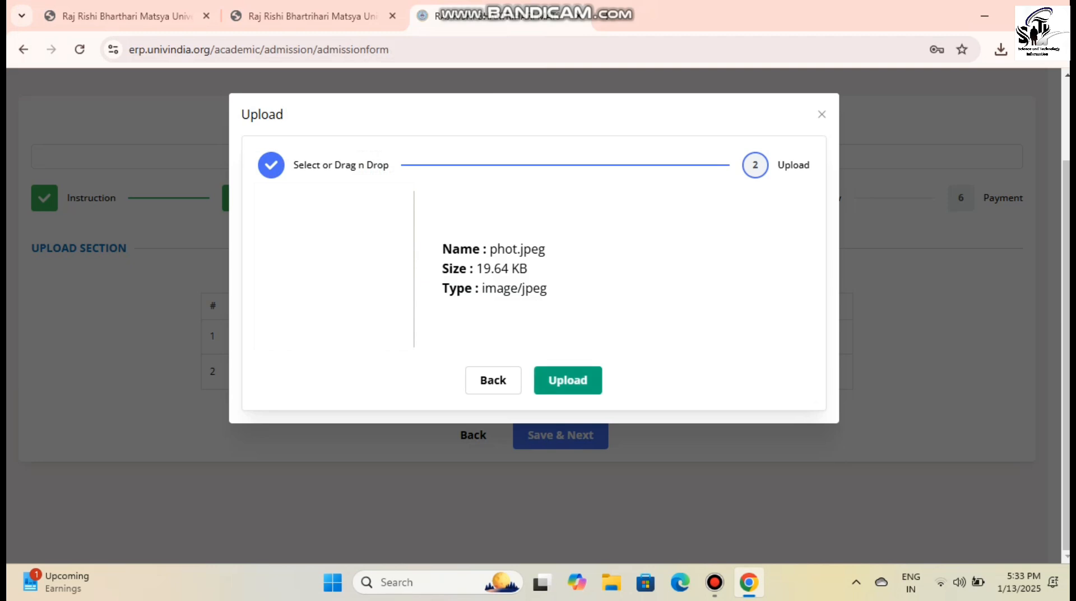
pyautogui.click(568, 380)
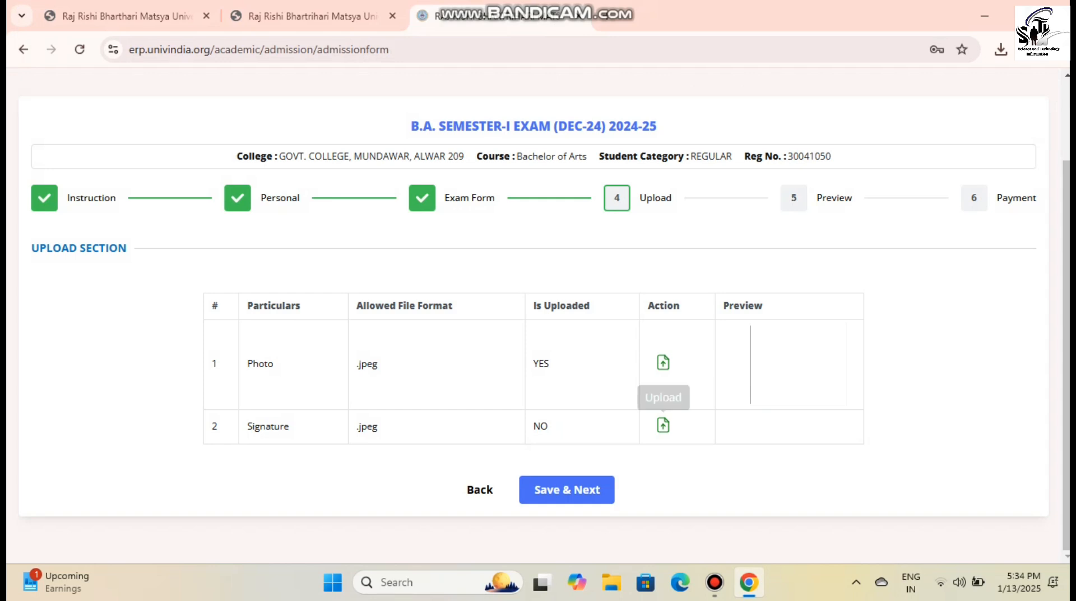
# Upload sing.jpeg from Downloads as the student's signature.
pyautogui.click(663, 425)
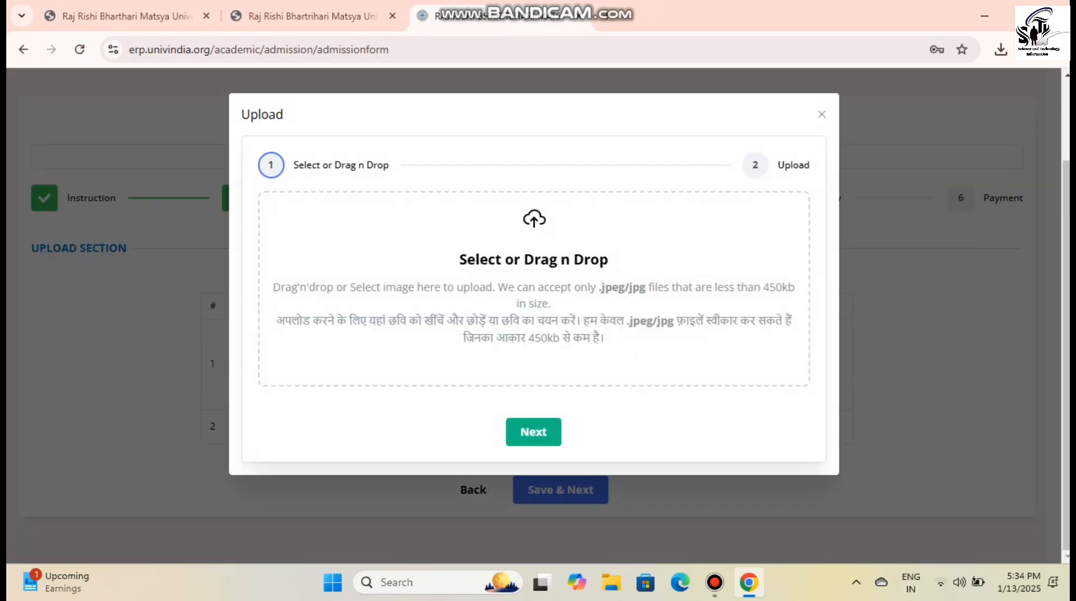
pyautogui.click(533, 288)
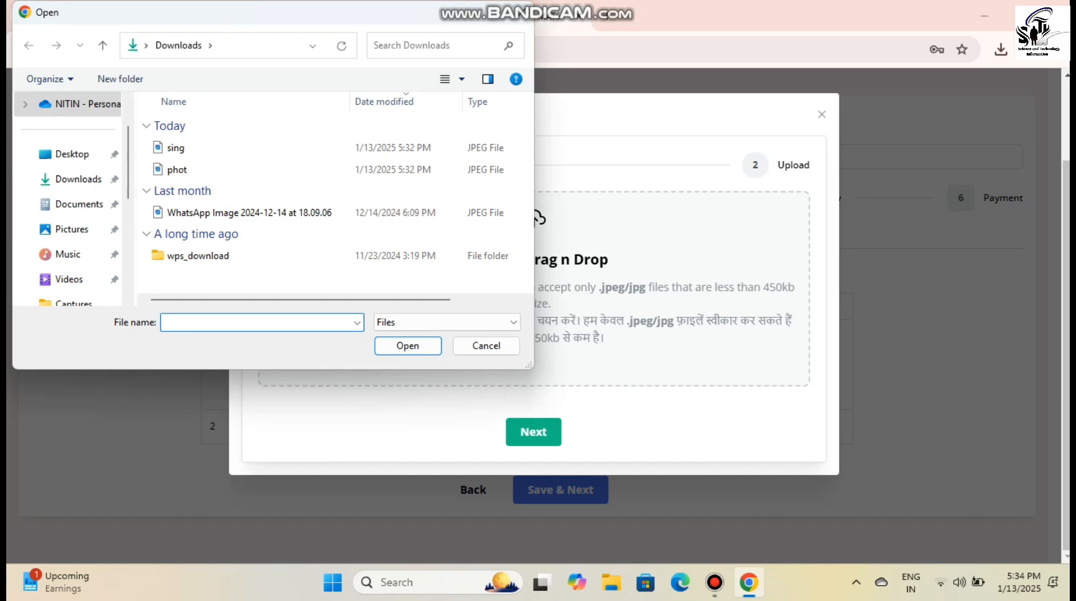
pyautogui.click(176, 148)
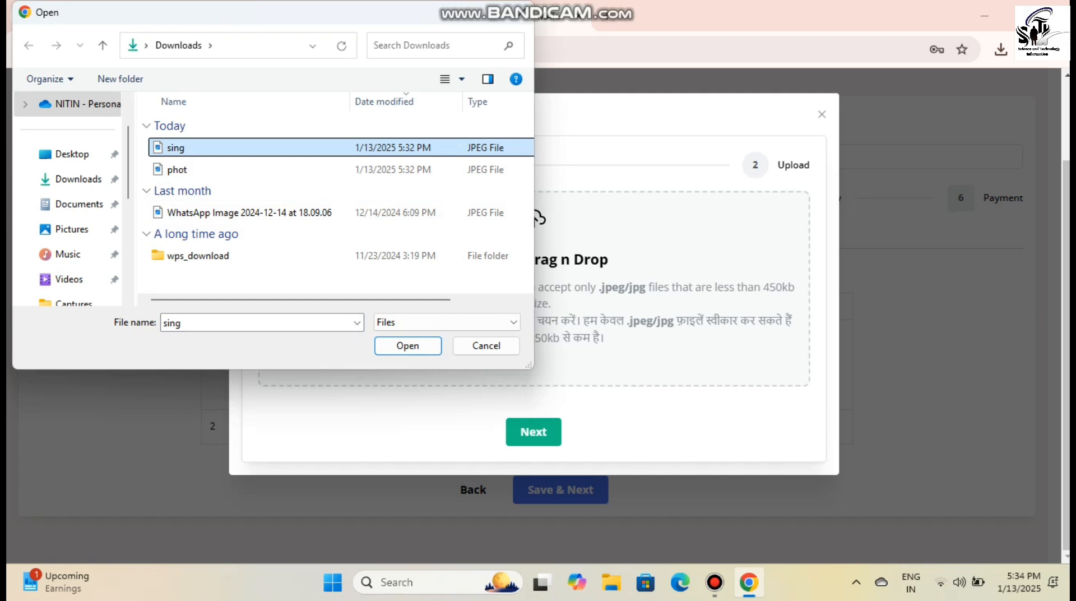
pyautogui.click(408, 345)
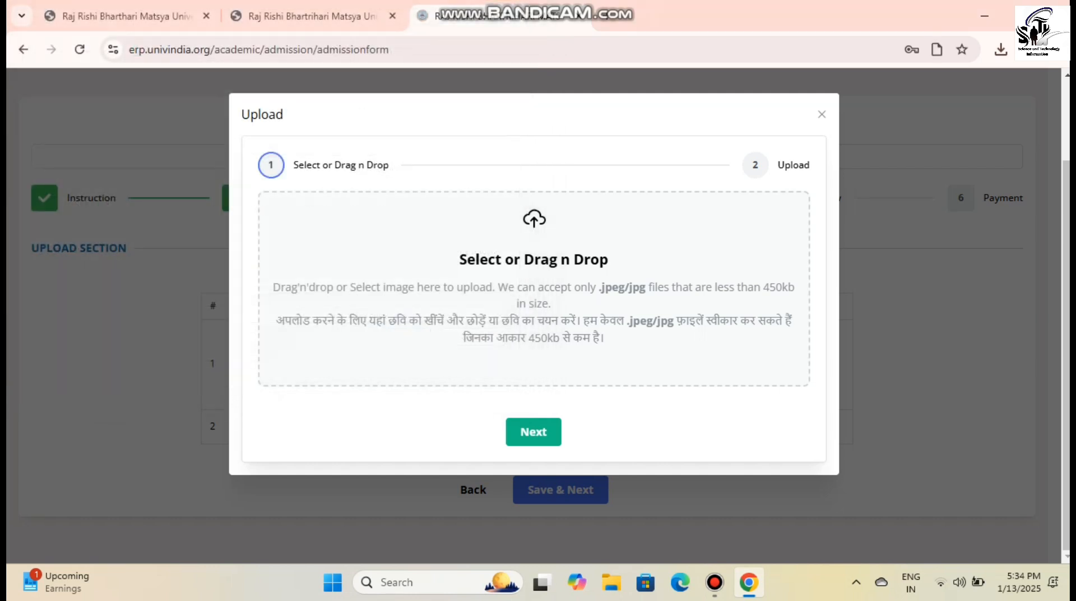
pyautogui.click(534, 431)
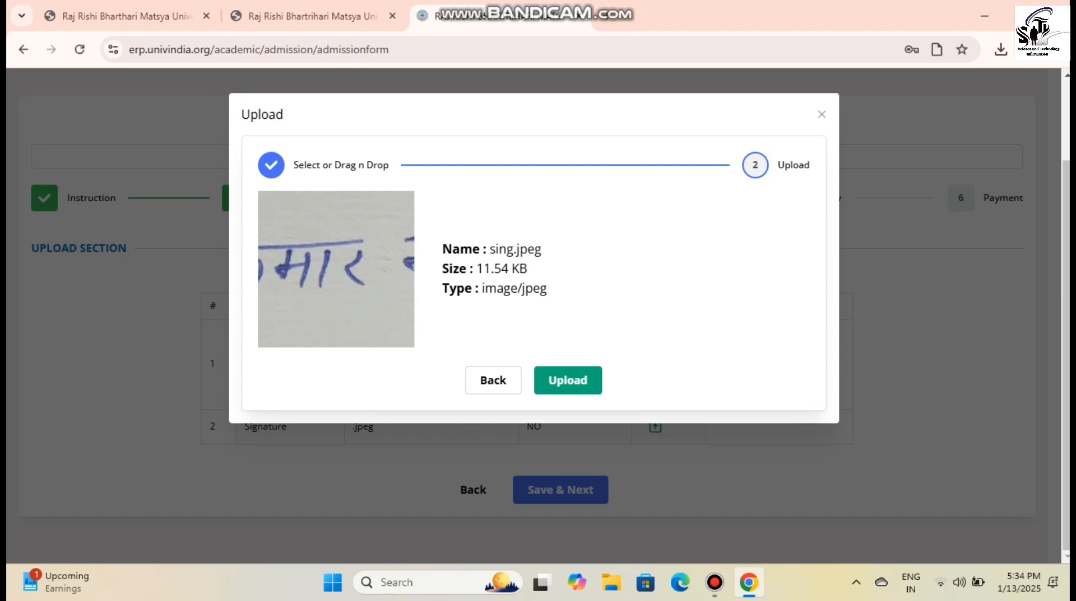
pyautogui.click(568, 380)
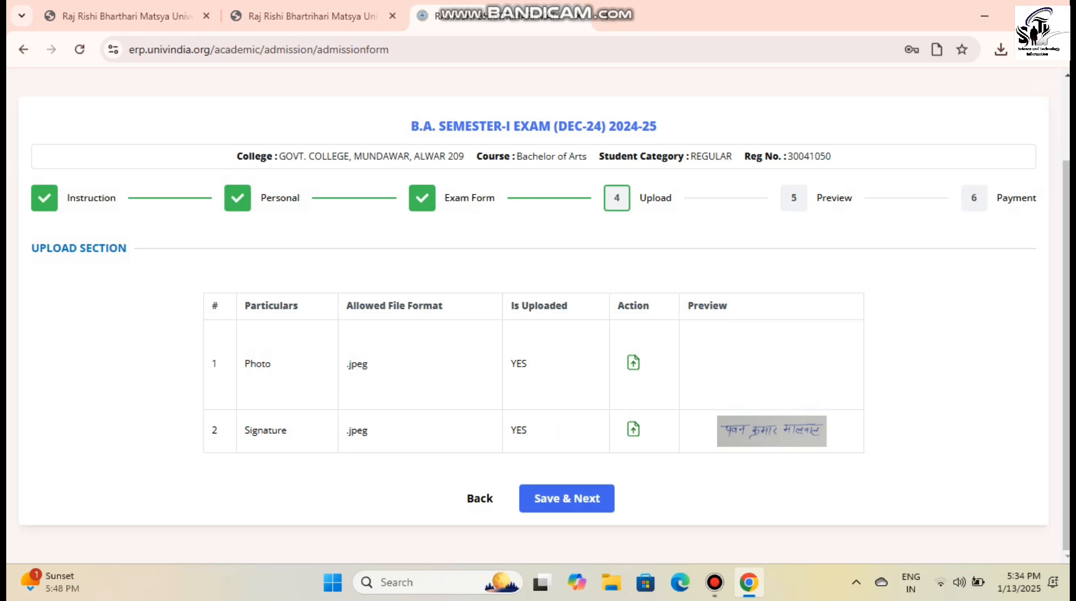
# Save the uploads, then save the Preview page to reach the payment step.
pyautogui.click(566, 498)
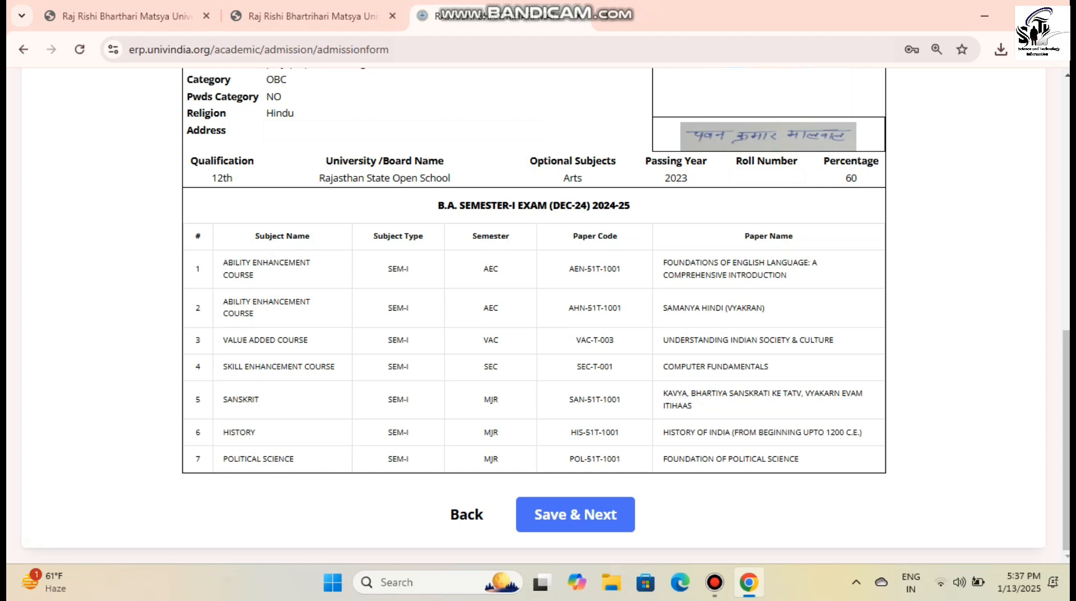
pyautogui.click(575, 514)
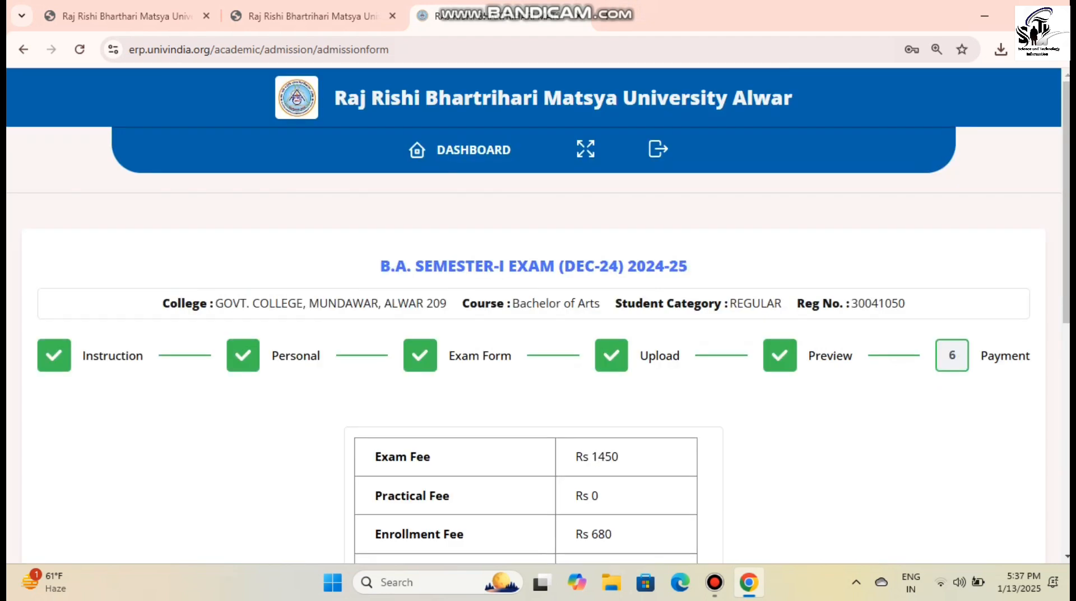
# Scroll down to TOTAL FEES and start paying the ₹ 2230 total.
pyautogui.scroll(-3, 538, 314)
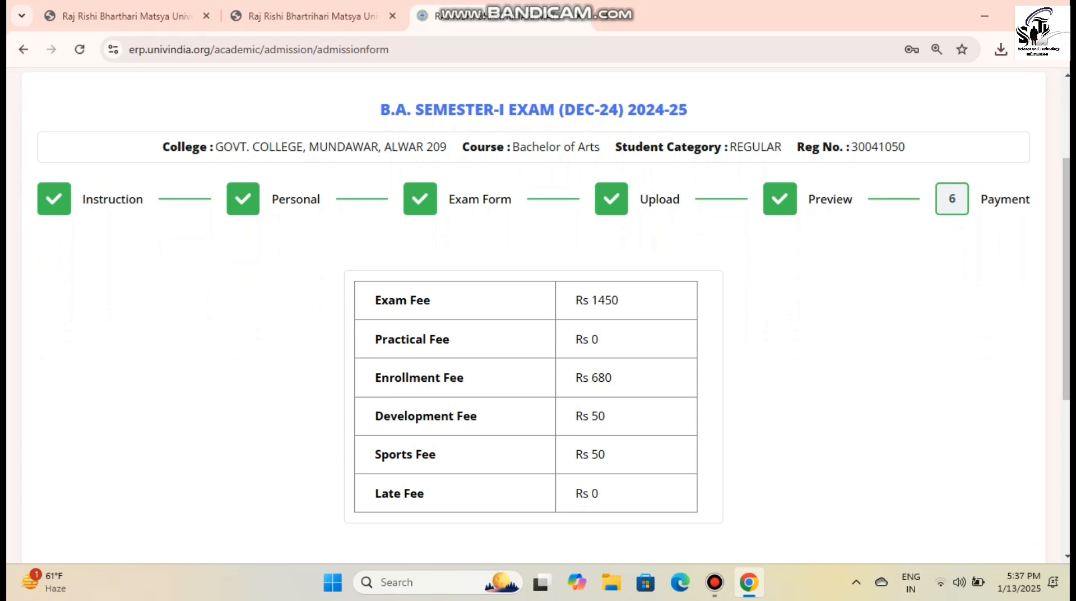
pyautogui.scroll(-3, 538, 314)
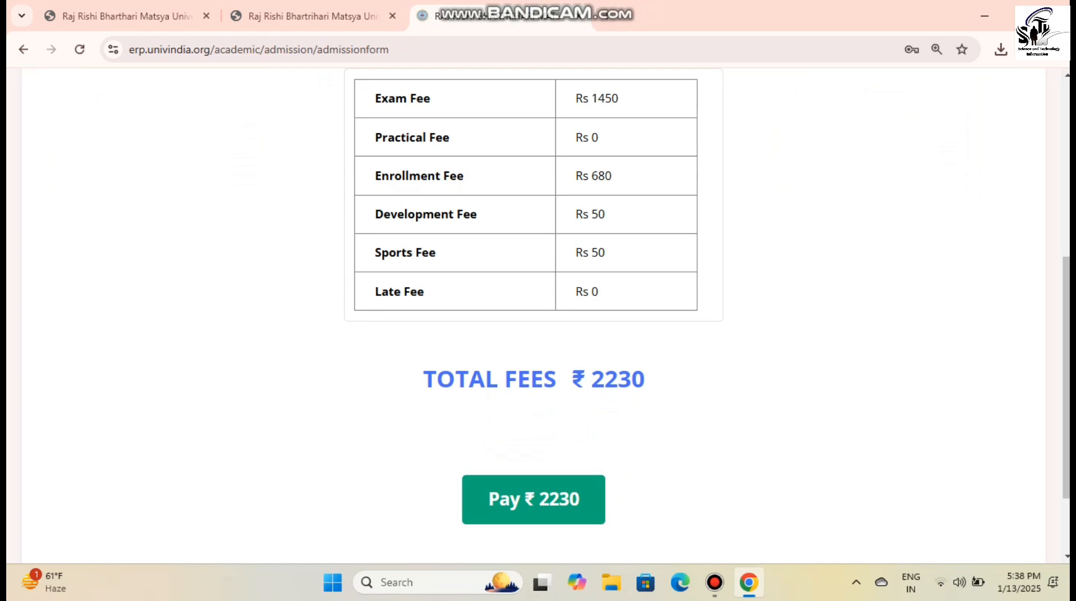
pyautogui.click(534, 500)
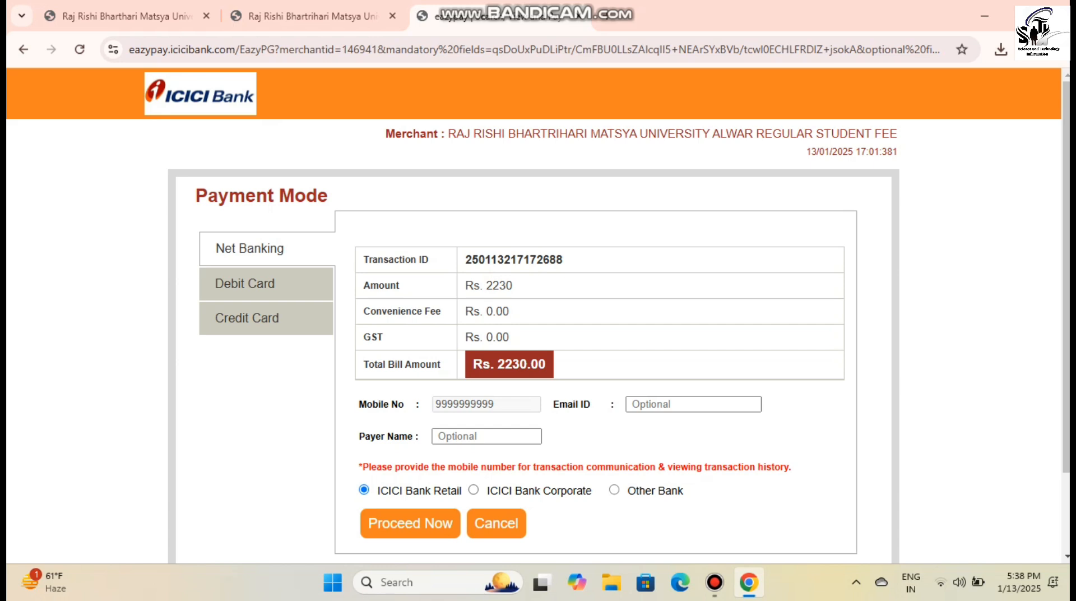
# Select Other Bank under Net Banking, raising the total to Rs. 2240.00.
pyautogui.click(614, 490)
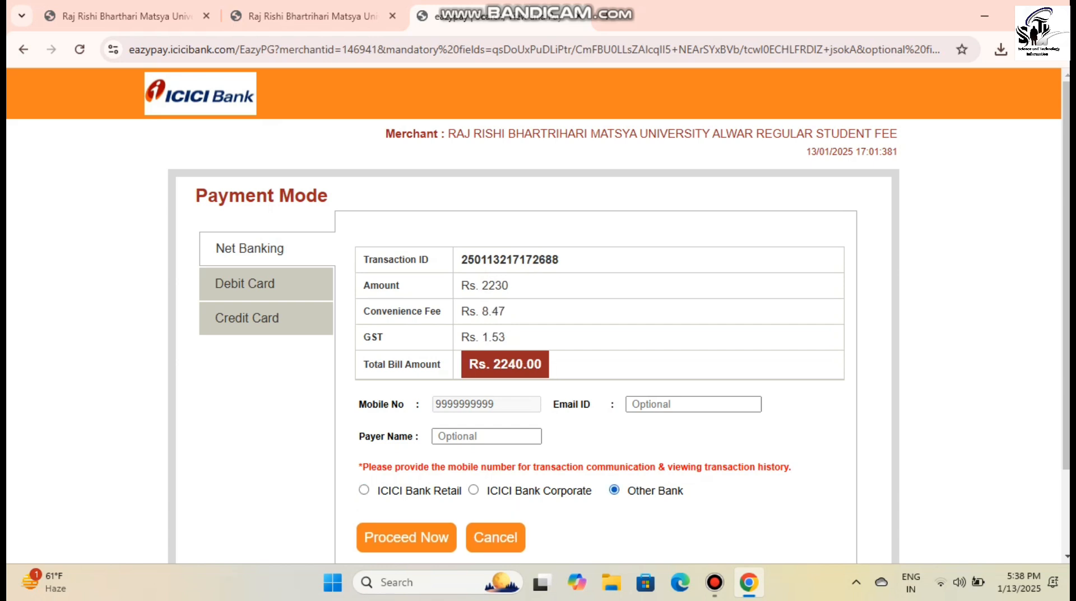